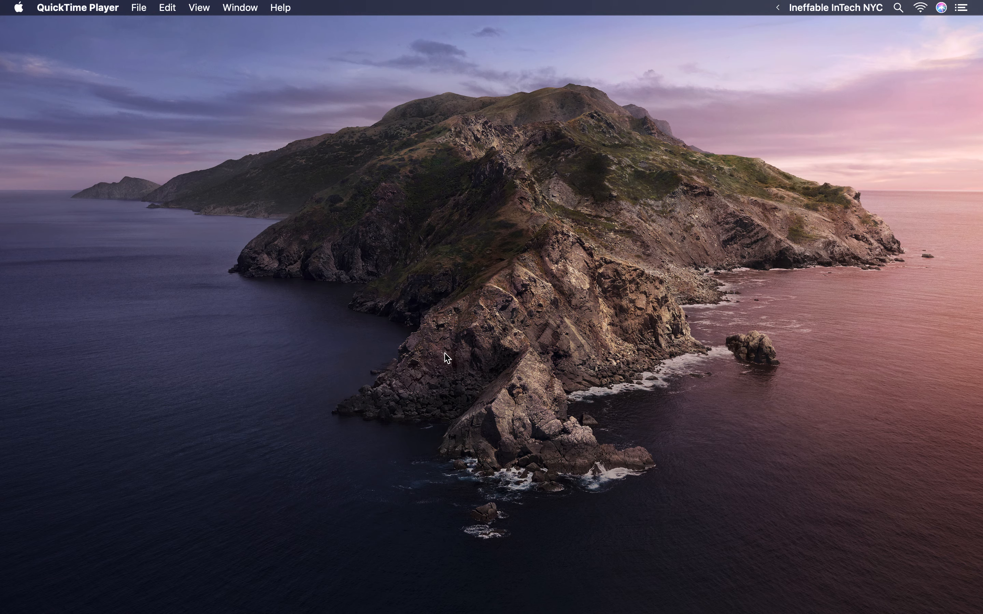
- Switch to the Excel workbook and examine the assignment scores and the grading questions on the Project 1 - Grade sheet
mouse_move(674, 611)
key("ctrl+Right")
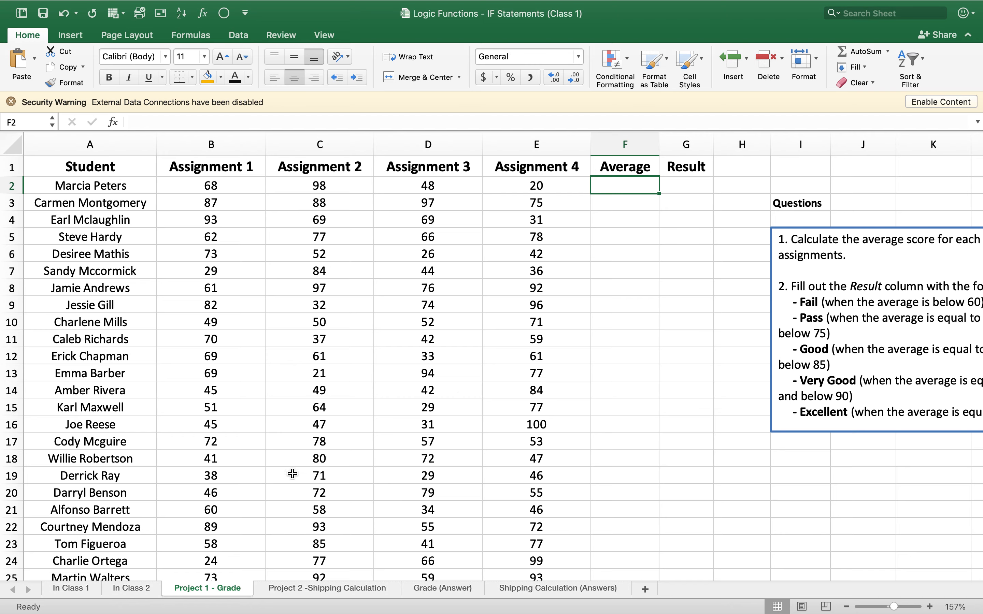
scroll(463, 394, "right", 10)
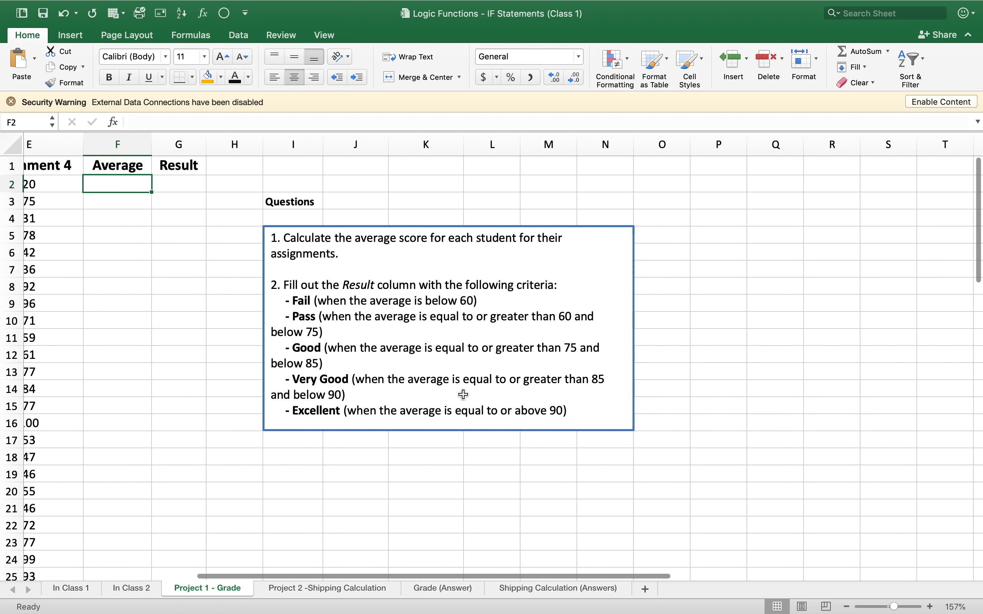
scroll(460, 367, "up", 2)
scroll(462, 371, "up", 2)
scroll(462, 371, "up", 3)
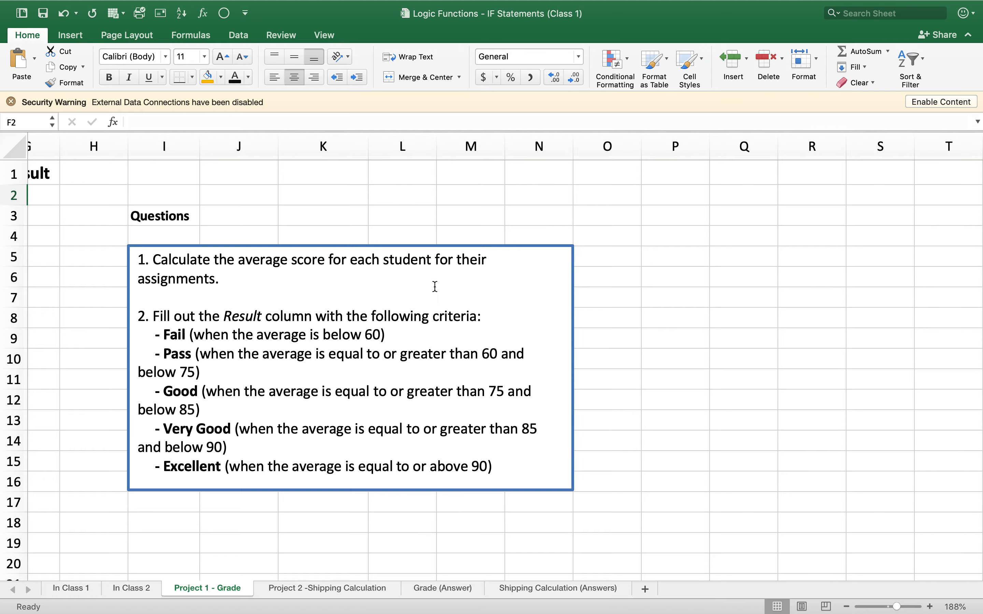
scroll(435, 288, "down", 5)
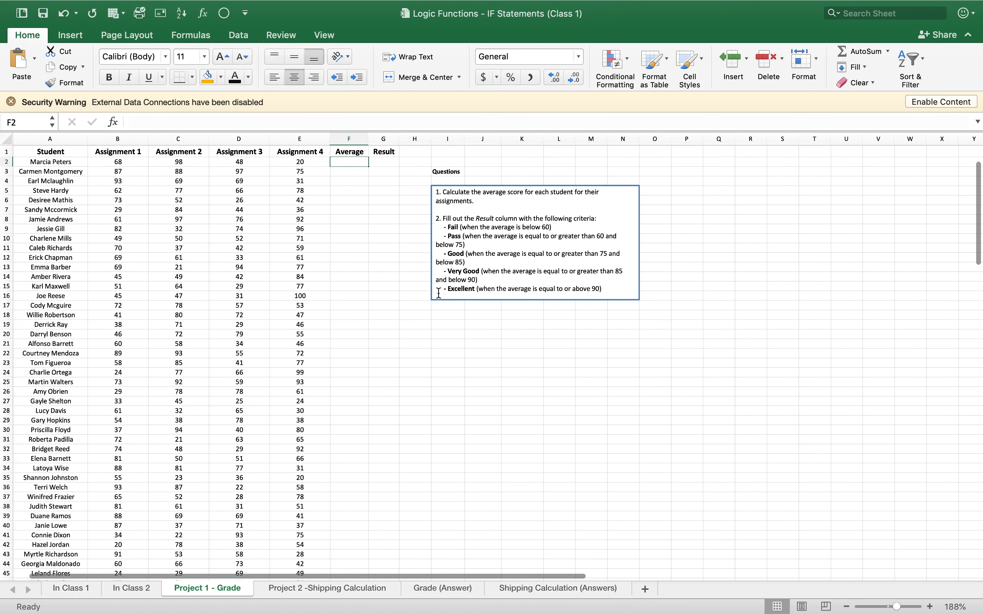
scroll(351, 253, "up", 5)
scroll(355, 246, "left", 3)
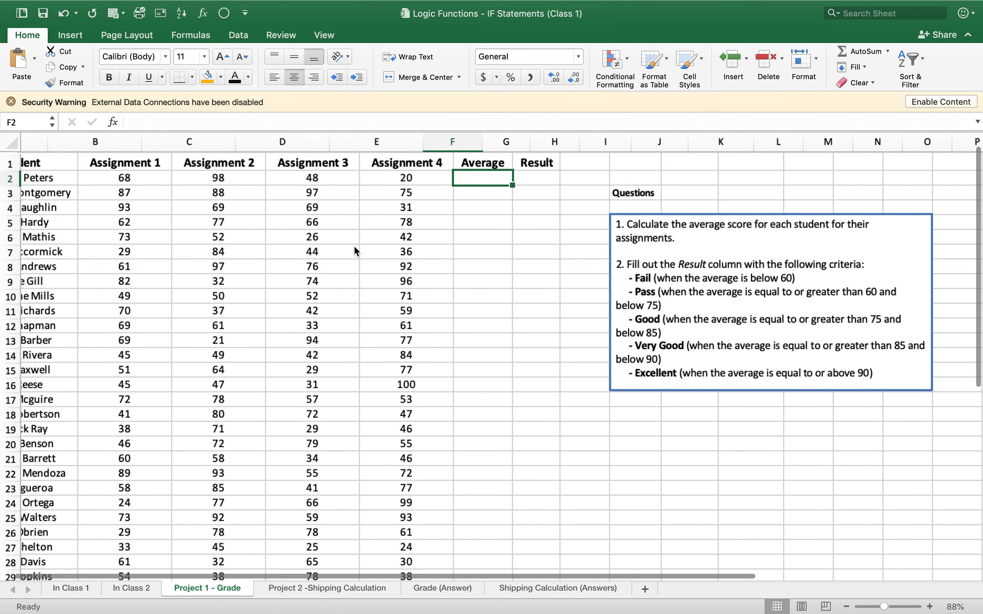
scroll(355, 249, "up", 5)
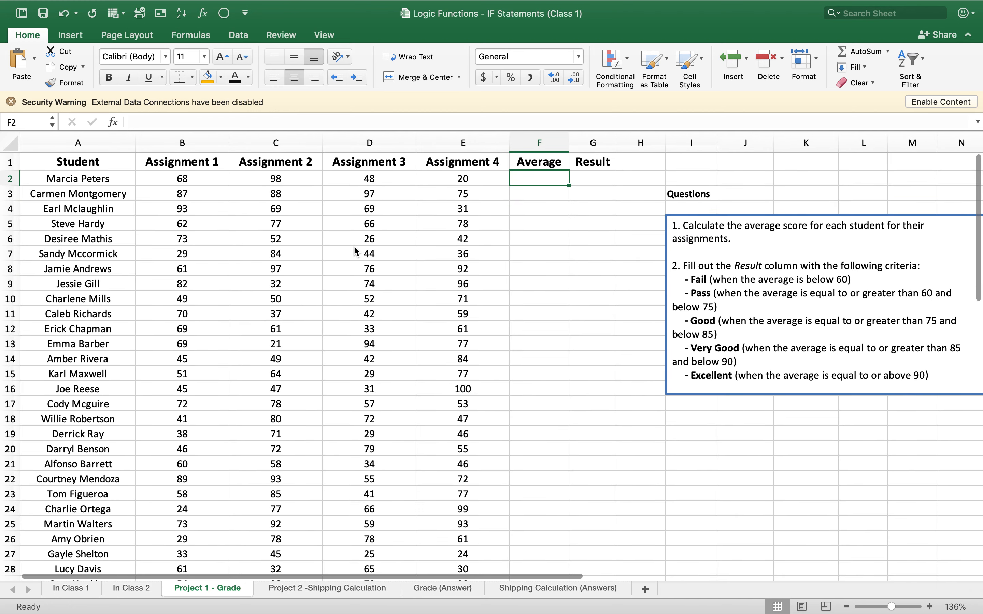
scroll(354, 247, "up", 5)
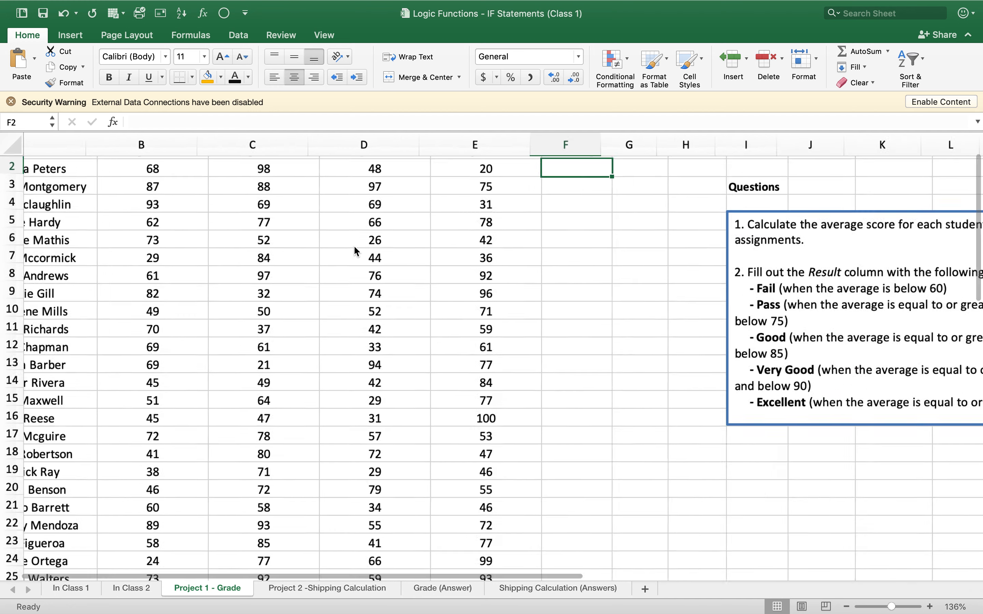
scroll(354, 247, "up", 3)
scroll(354, 247, "left", 4)
scroll(356, 251, "up", 5)
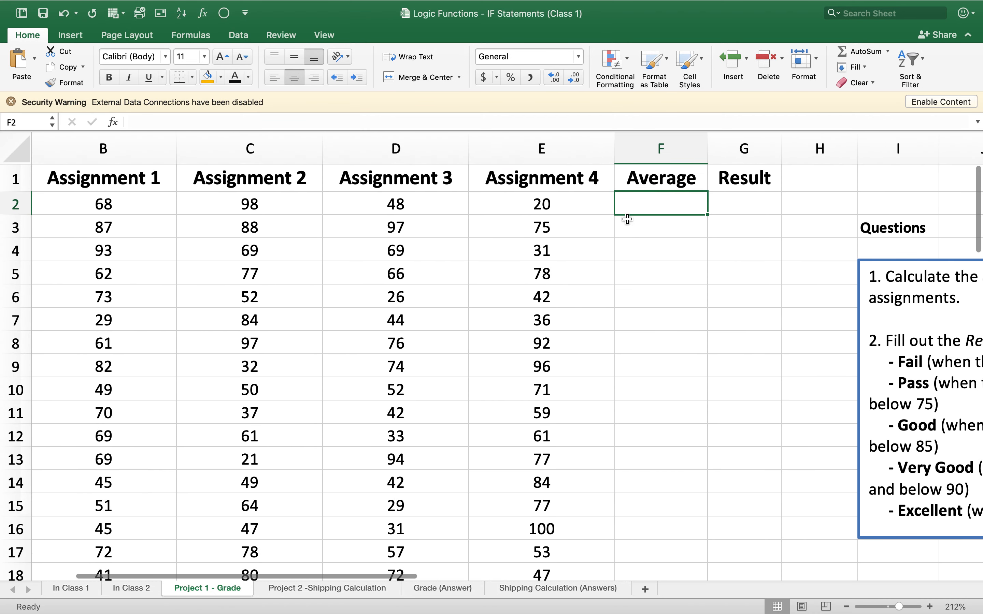
scroll(634, 209, "right", 5)
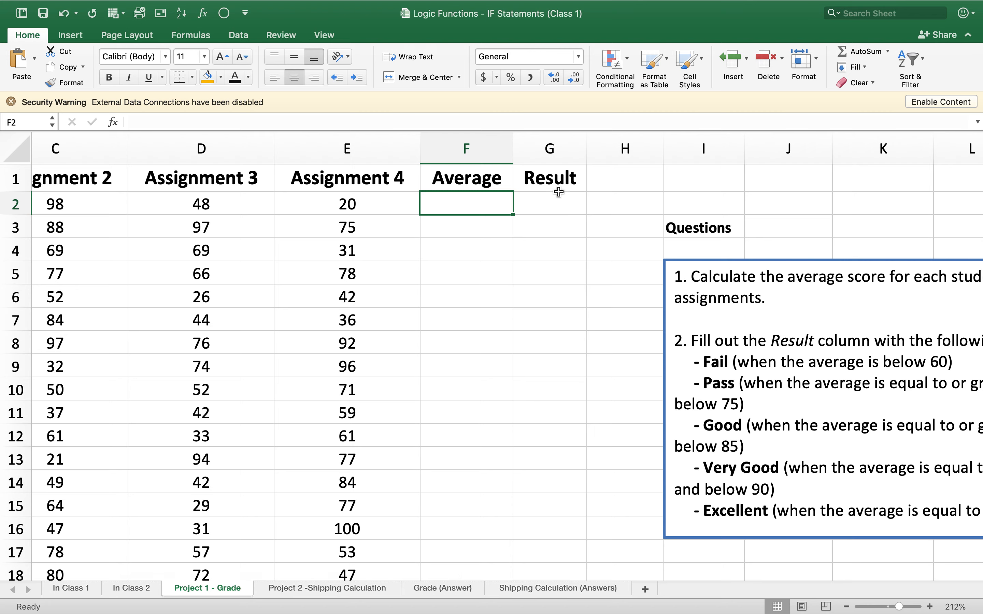
- Enter an AVERAGE formula in F2 that references the first student's Assignment 1 score in B2
double_click(436, 197)
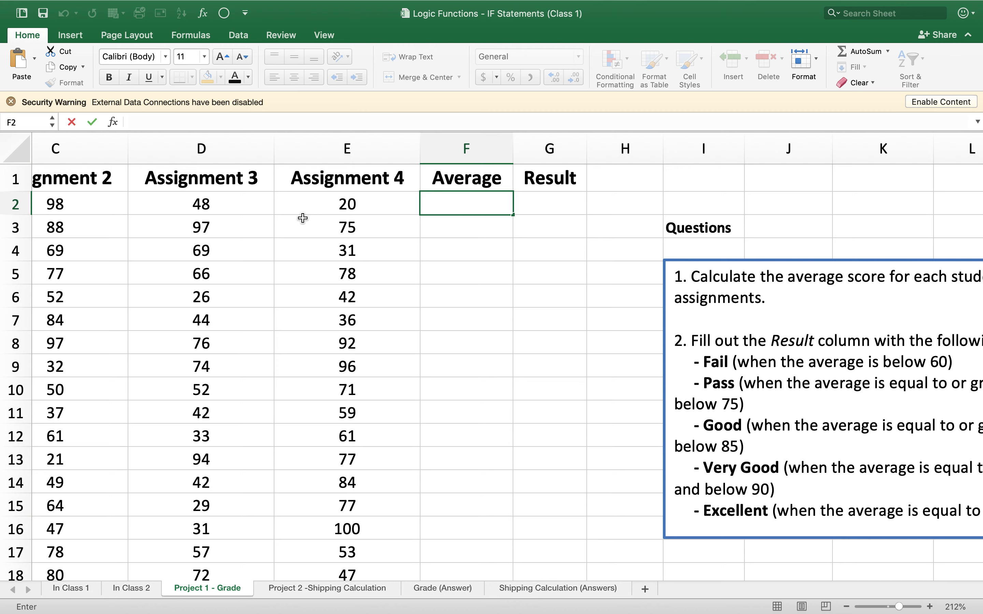
type("=")
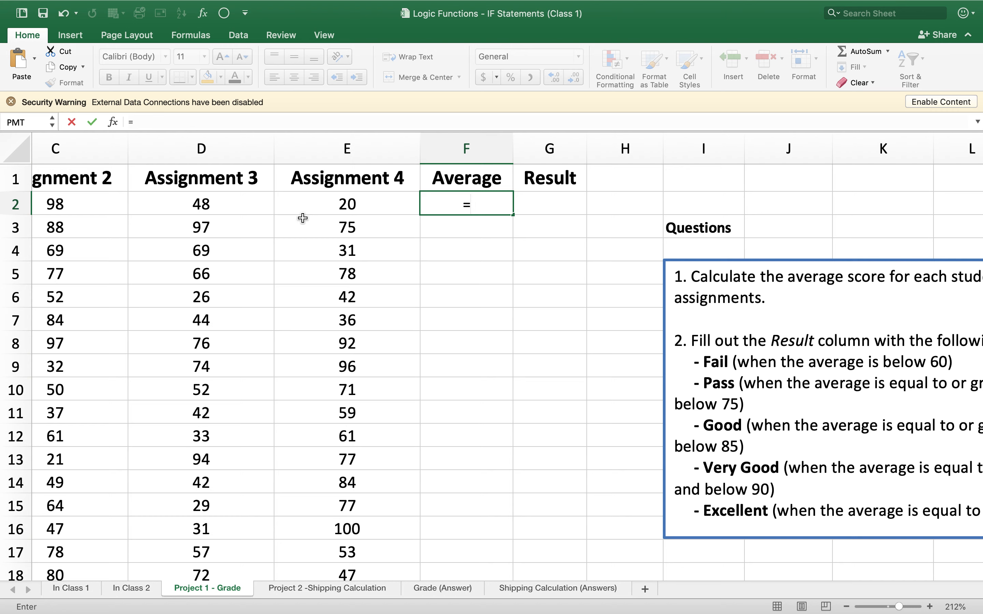
type("average")
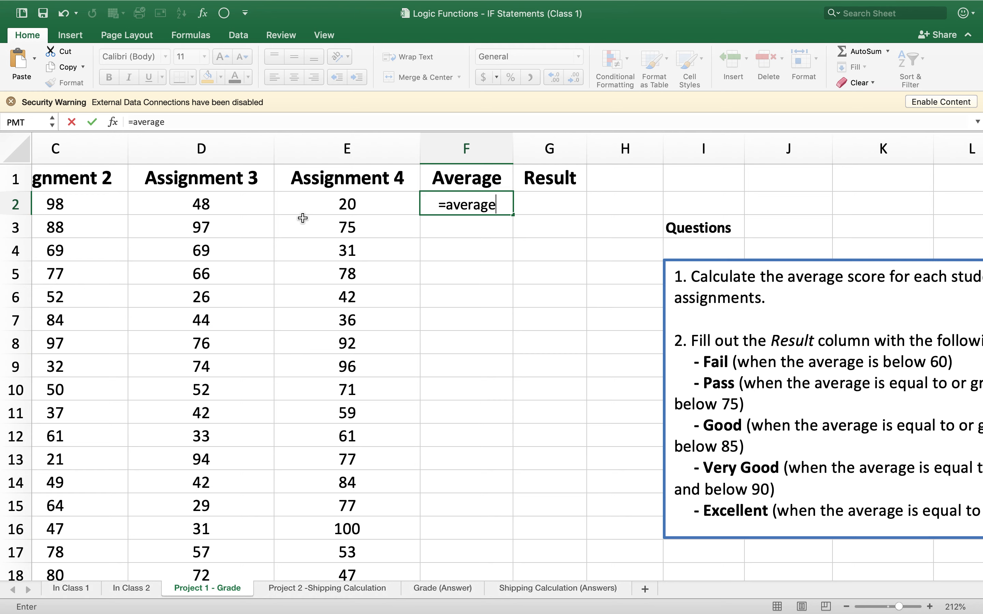
type("(")
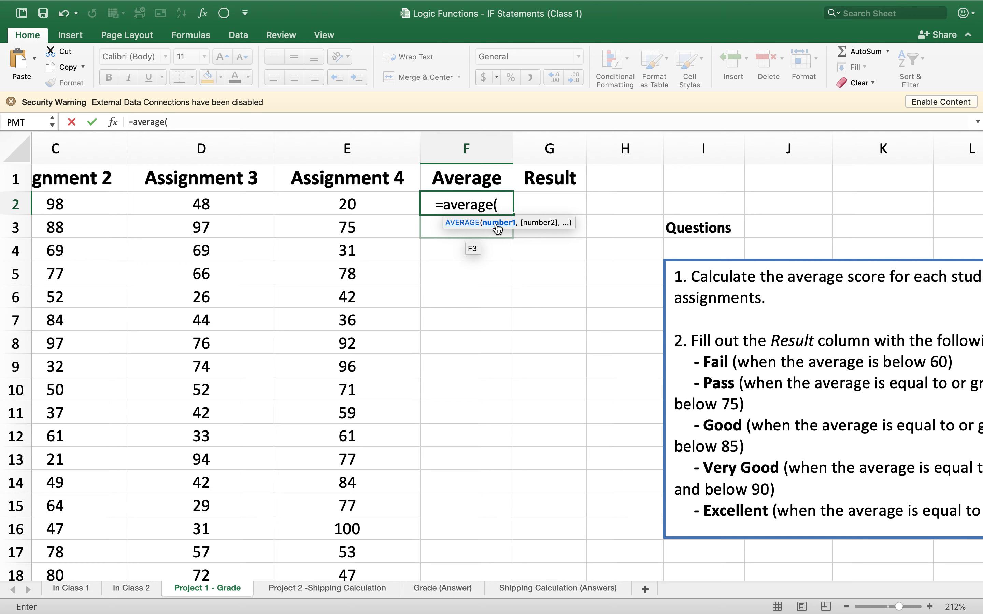
scroll(484, 227, "left", 5)
left_click(230, 190)
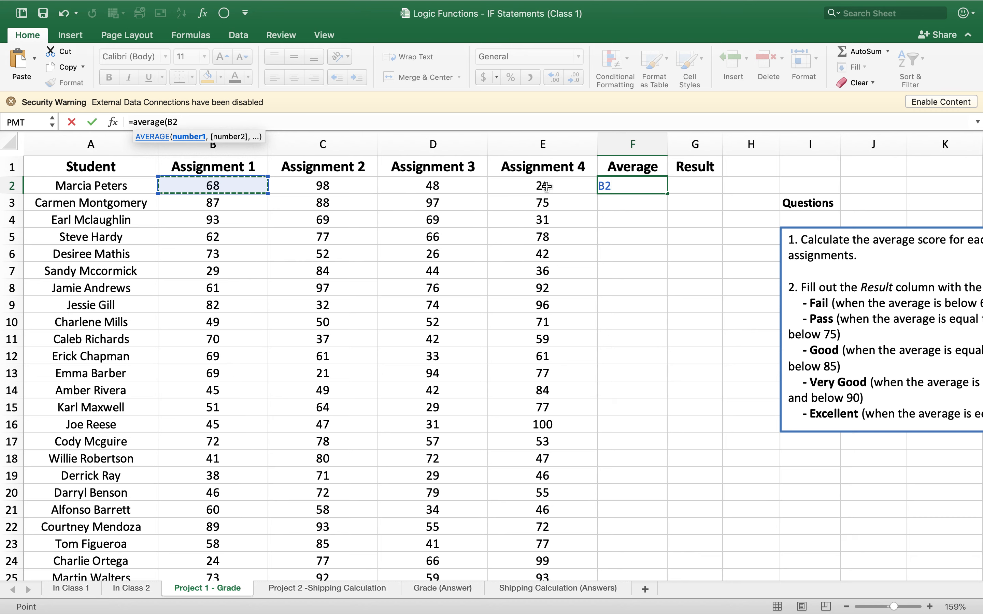
left_click(268, 193)
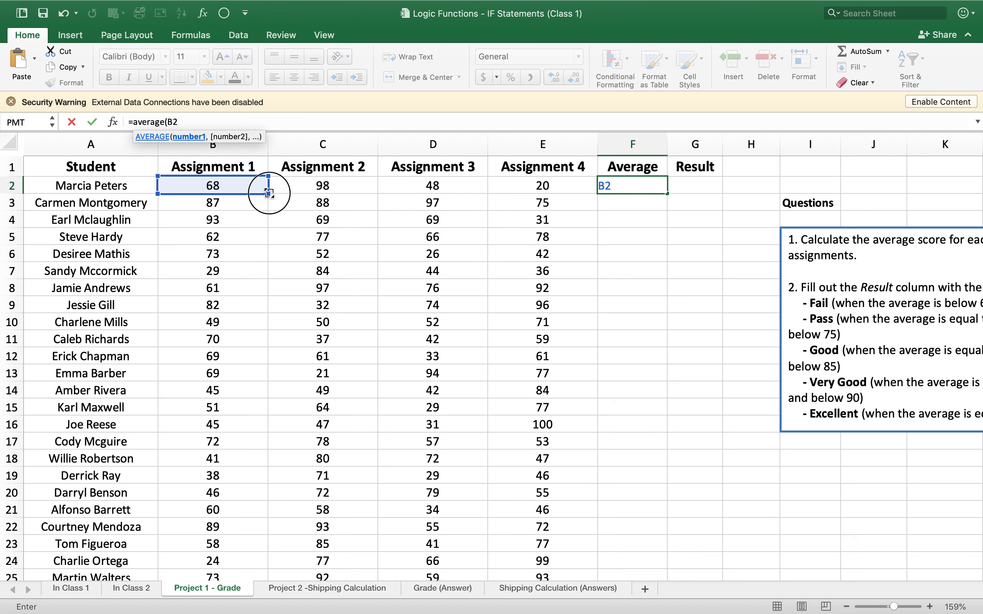
mouse_move(270, 194)
left_mouse_down()
mouse_move(560, 193)
mouse_move(265, 175)
left_mouse_up()
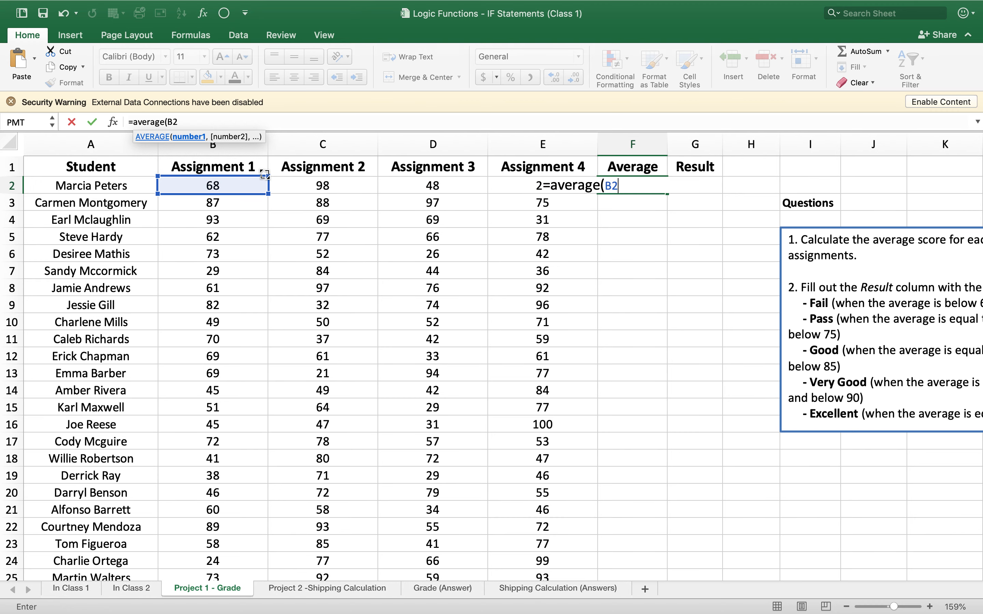
left_click(314, 187)
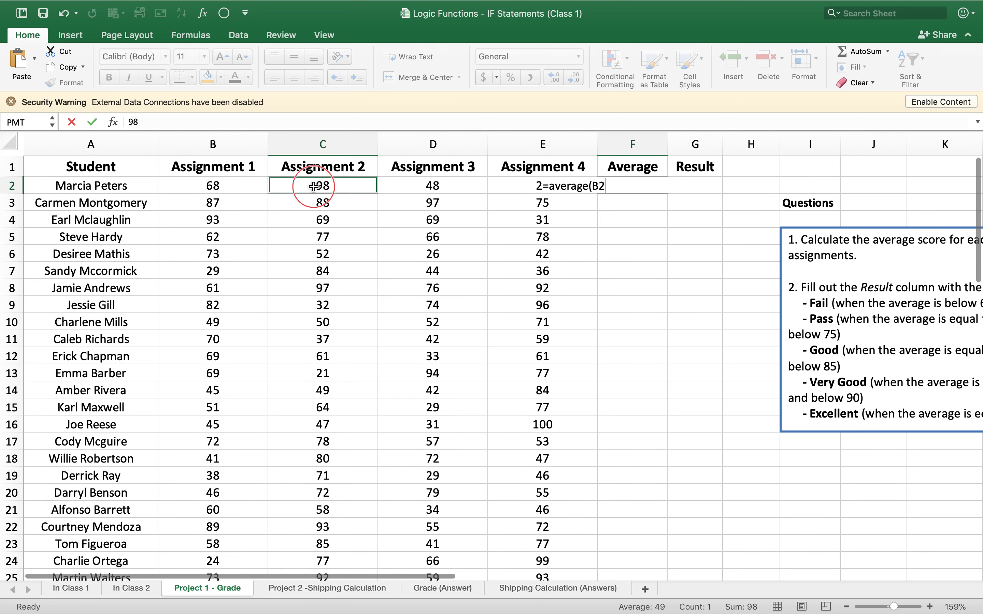
- Highlight the first student's four assignment scores in B2:E2 to review the range that needs averaging
left_click(243, 186)
left_click(285, 187, "super")
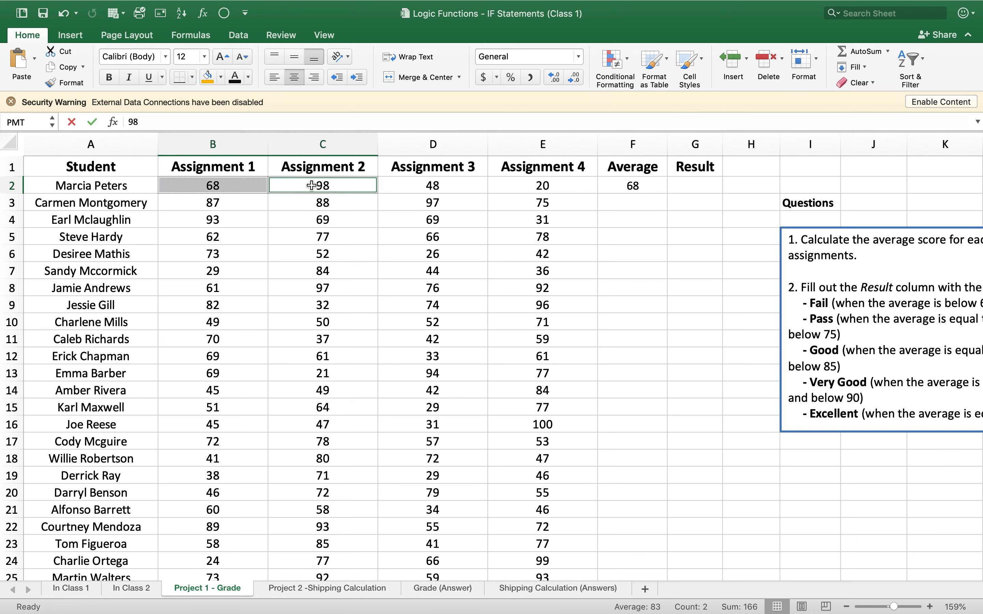
left_click(420, 184, "super")
left_click(550, 186, "super")
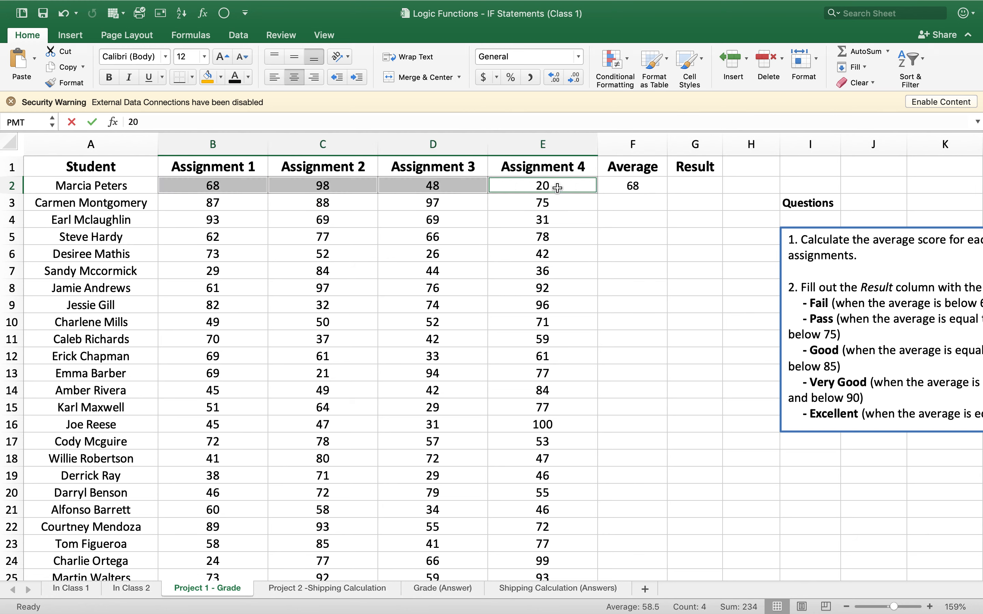
left_click(551, 215)
left_click(199, 183)
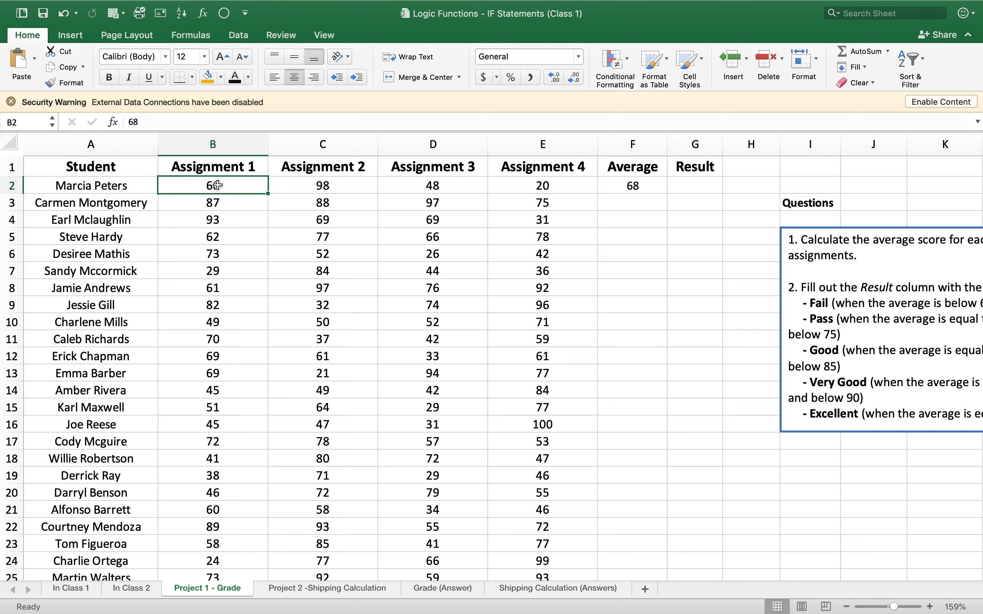
left_click(327, 186, "shift")
left_click(434, 189, "shift")
left_click(530, 190, "shift")
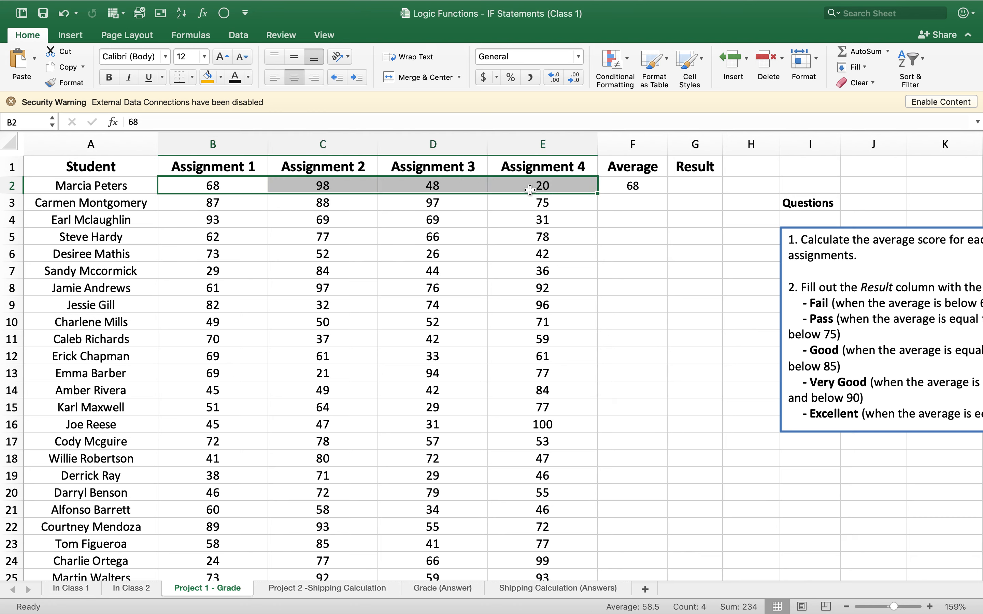
left_click(579, 252)
- Extend the average formula in F2 to cover all four assignments as =AVERAGE(B2:E2)
left_click(646, 188)
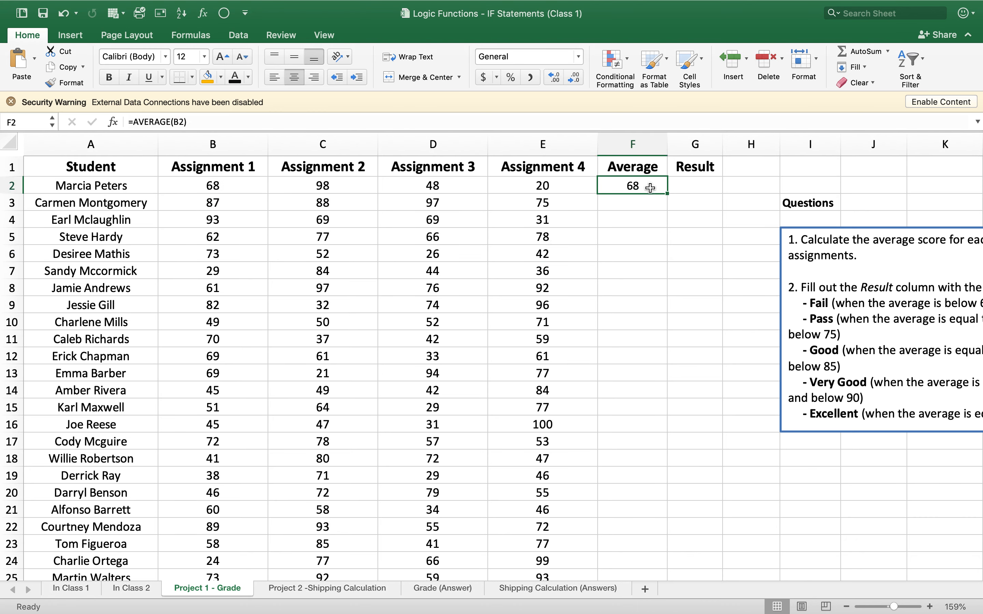
left_click(185, 123)
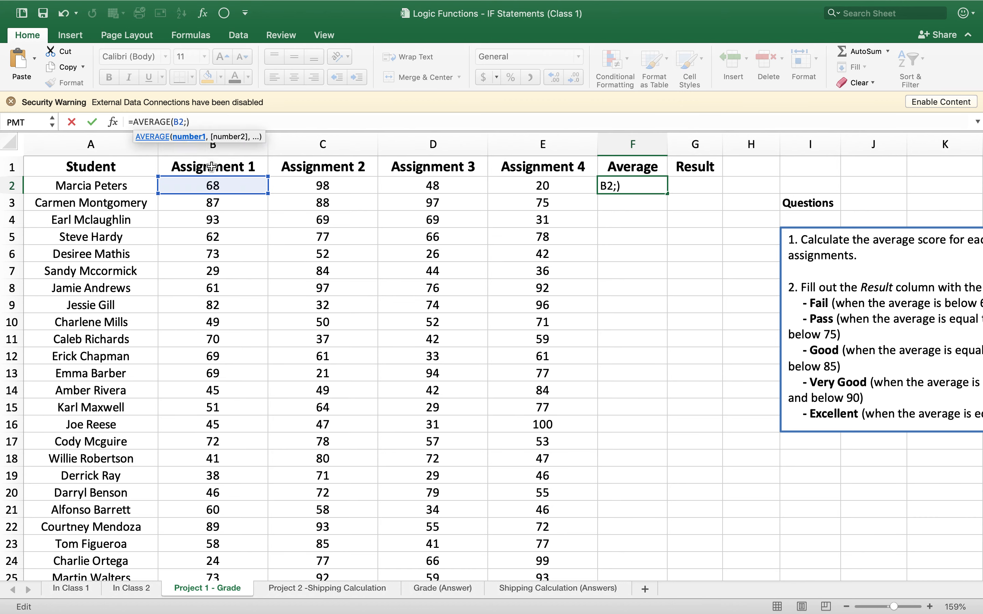
type(":")
type("e2")
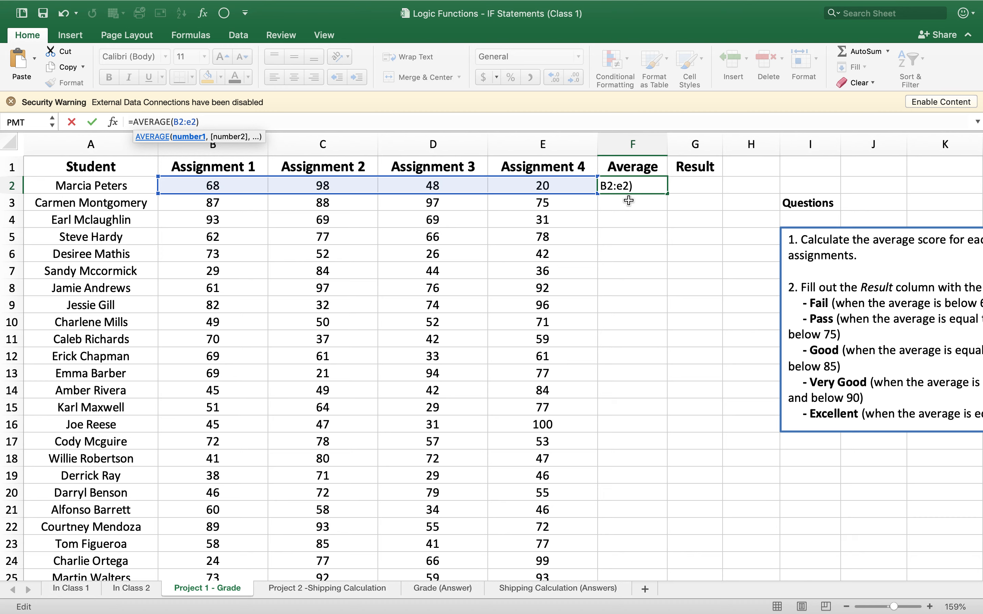
key("Return")
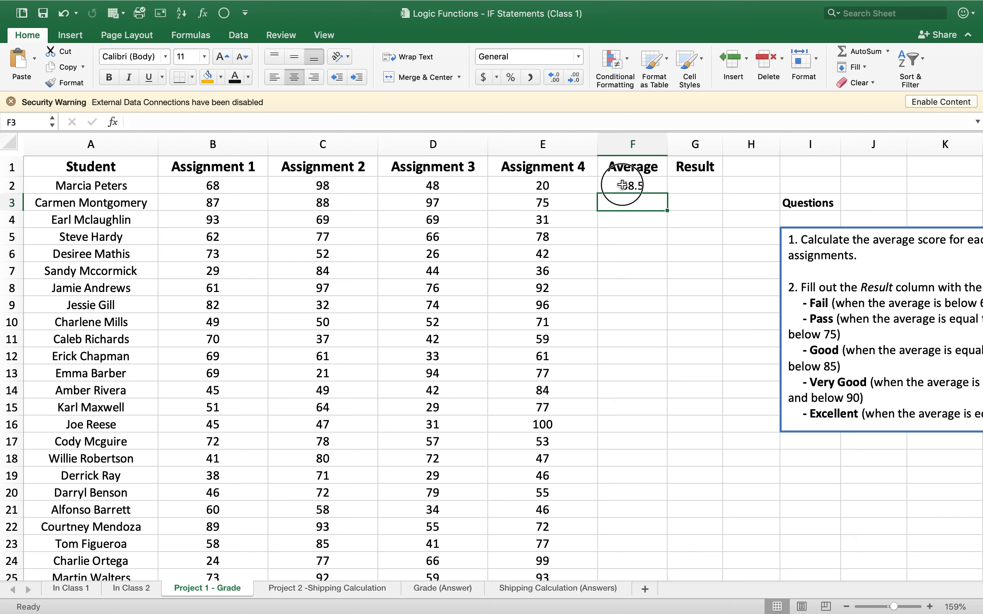
- Check the cell range used by the average formula in F2 and fill the formula down through F61
left_click(622, 186)
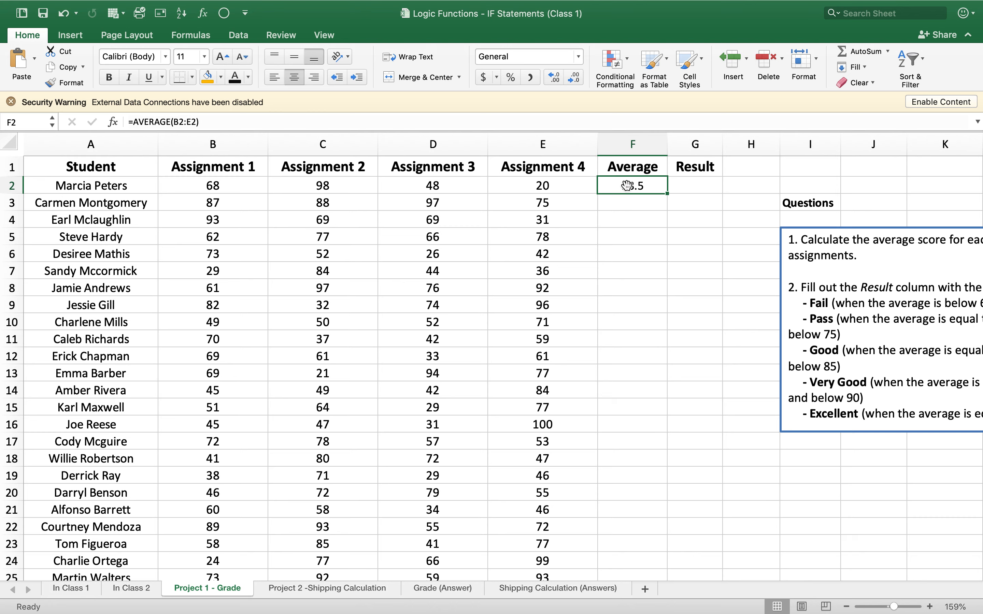
left_click(175, 122)
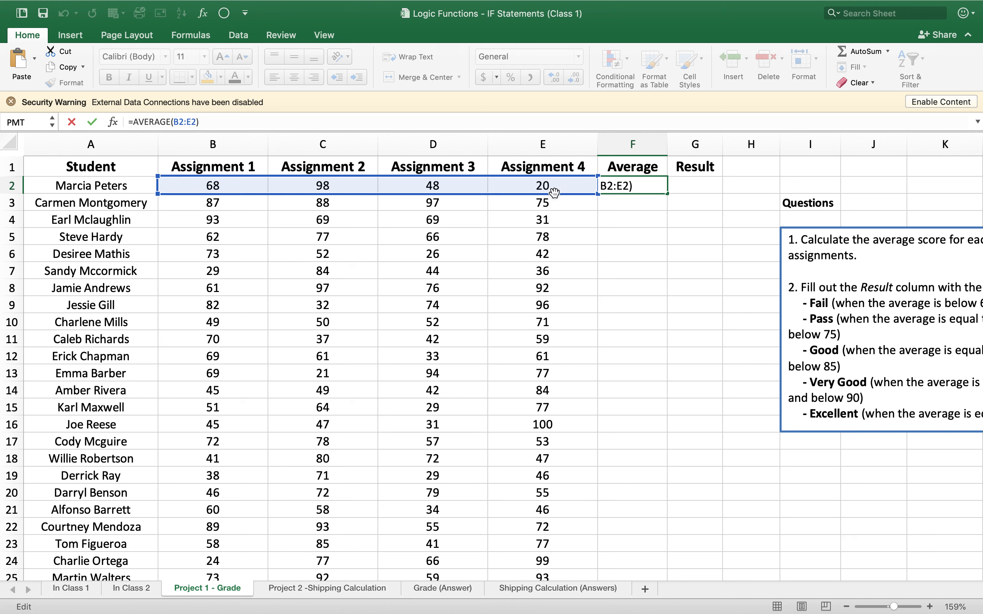
left_click(656, 187)
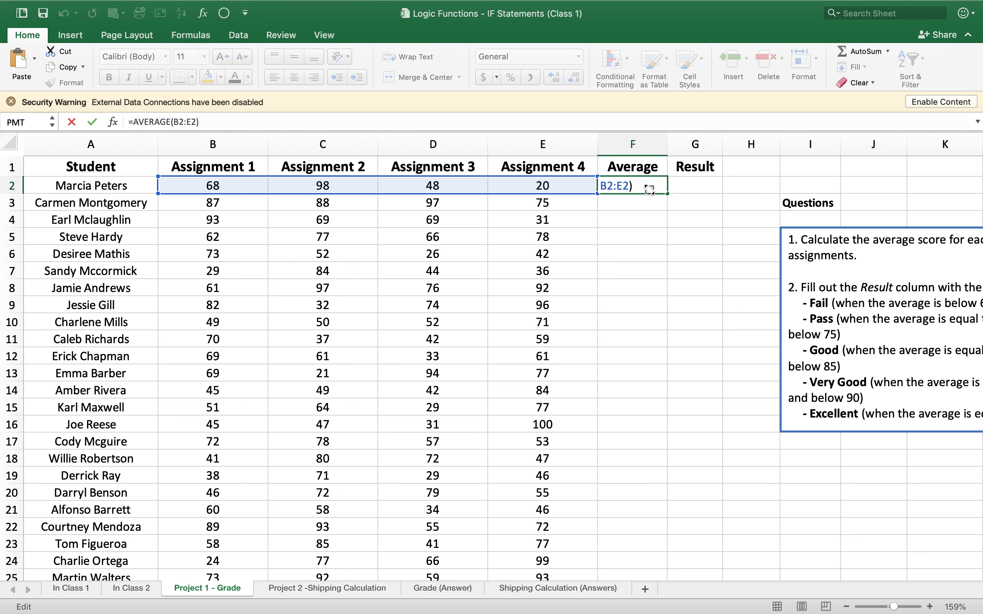
key("Return")
left_click(645, 185)
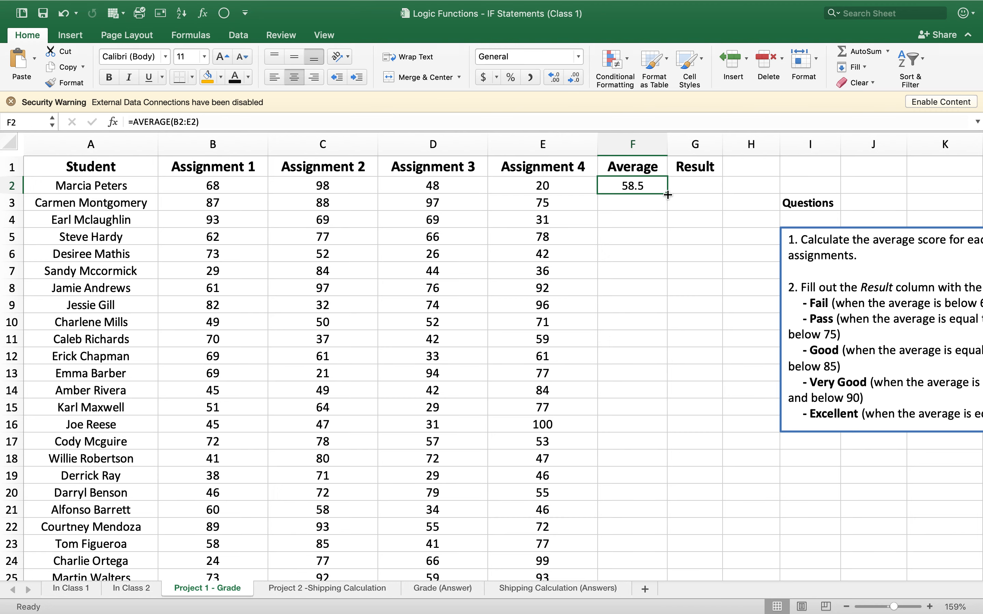
left_click_drag(668, 195, 650, 547)
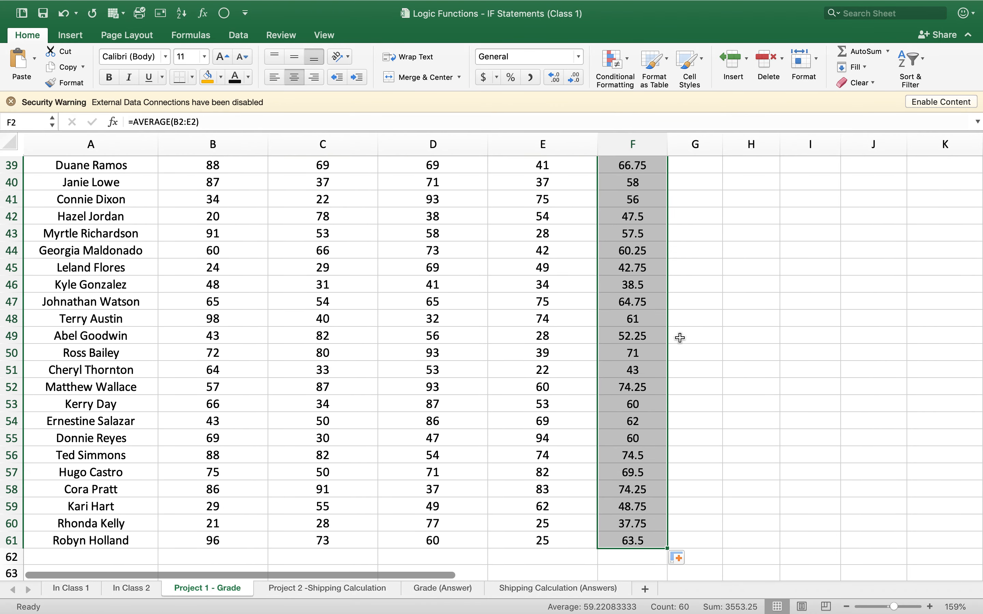
- Read the Result column criteria for Fail, Pass, Good, Very Good and Excellent and compare them with the Average column
scroll(710, 223, "up", 15)
scroll(475, 280, "right", 5)
scroll(475, 280, "up", 5)
scroll(474, 280, "down", 1)
scroll(474, 280, "right", 3)
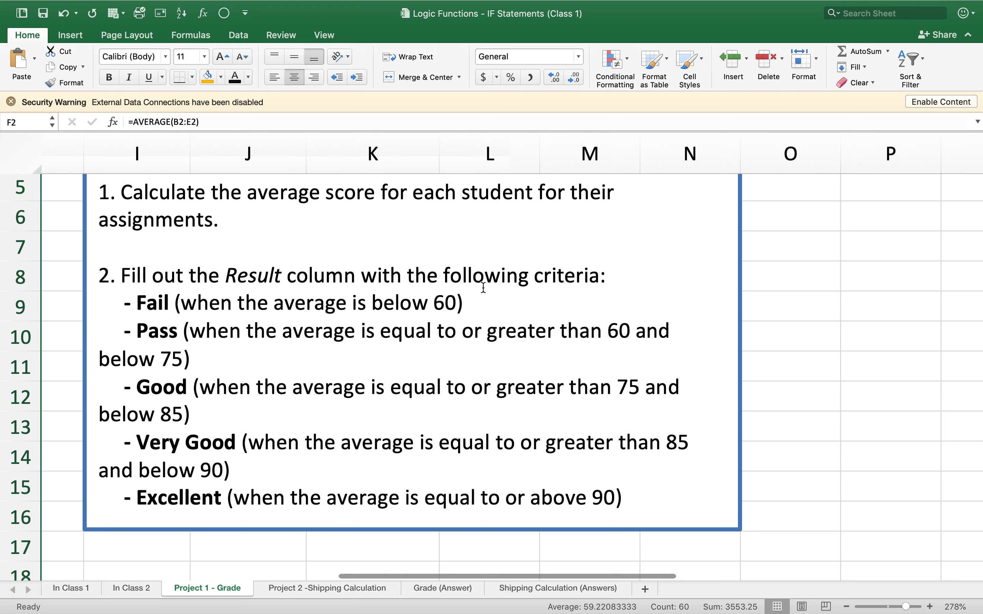
scroll(483, 288, "down", 5)
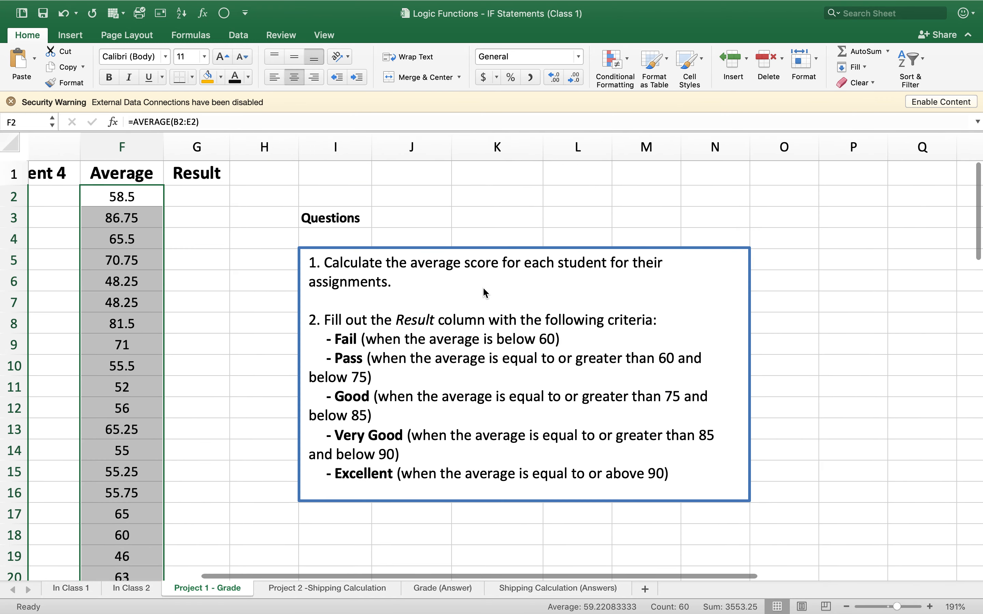
scroll(483, 288, "left", 3)
scroll(483, 288, "left", 3)
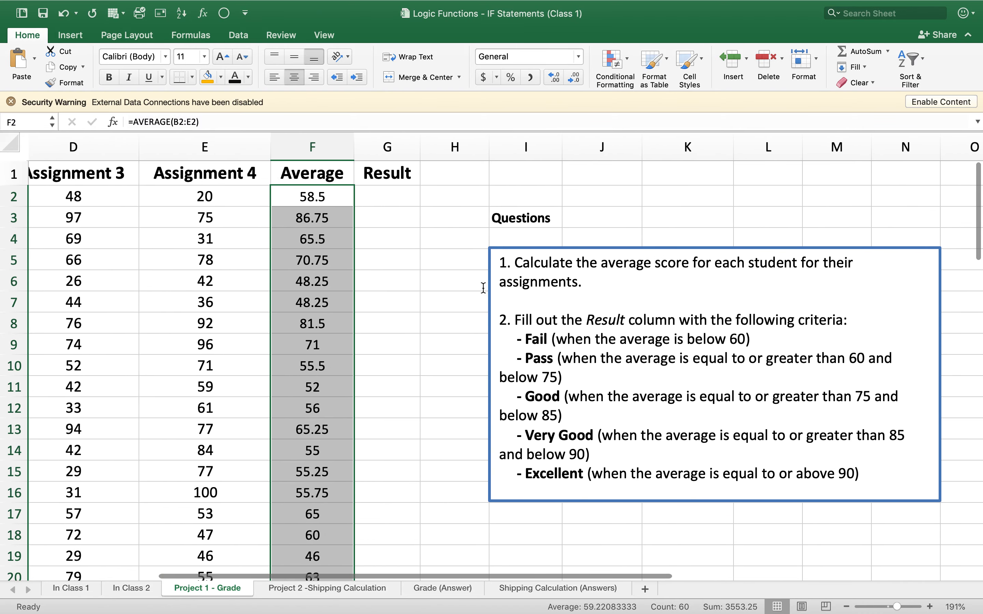
scroll(483, 289, "down", 1)
scroll(483, 290, "left", 3)
scroll(485, 295, "left", 1)
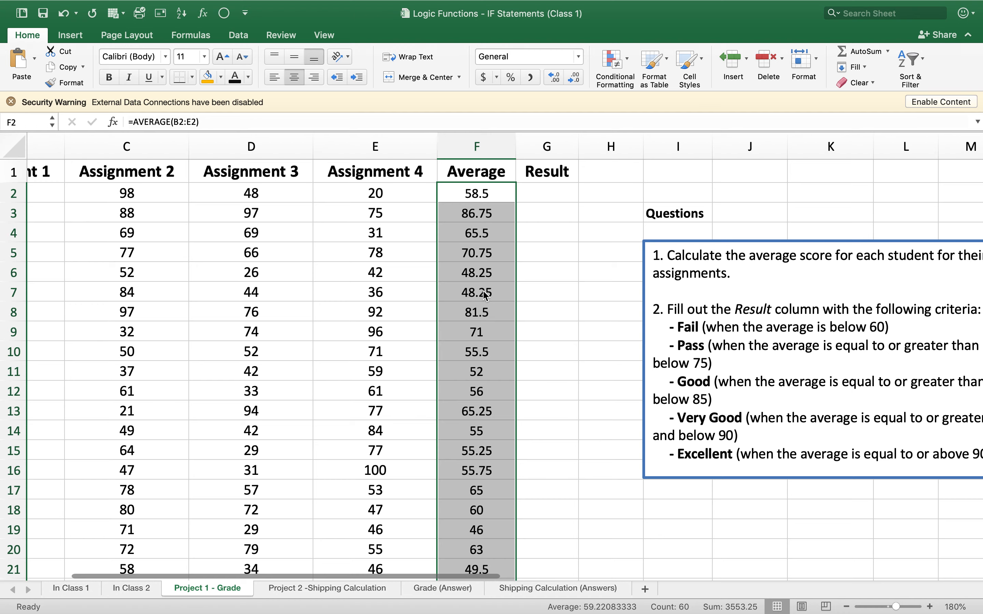
scroll(340, 211, "down", 4)
scroll(340, 210, "left", 3)
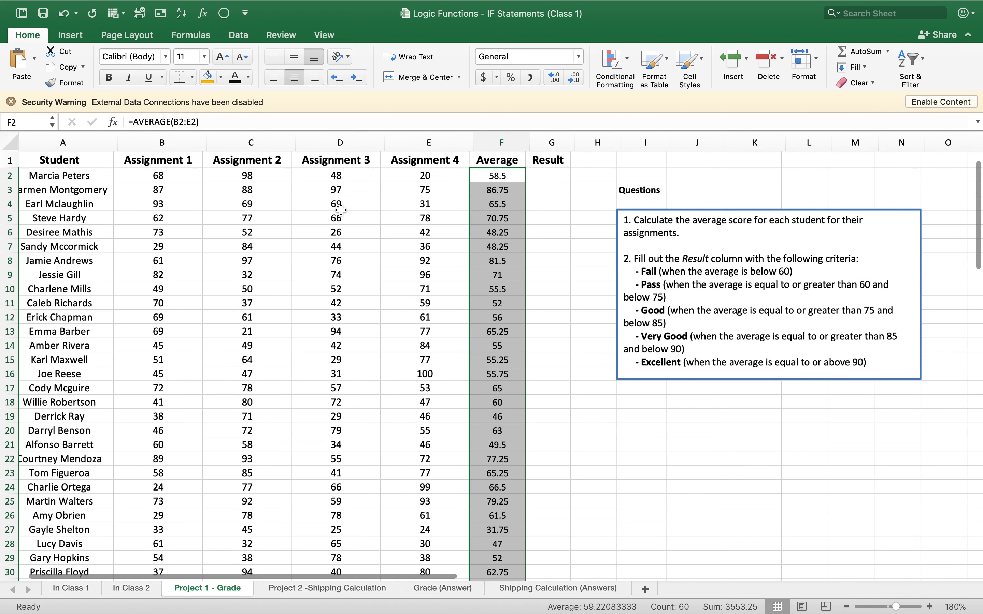
- Highlight the Result column instructions in the Questions text box to review the grading criteria
scroll(341, 210, "down", 3)
scroll(362, 215, "down", 2)
left_click(556, 251)
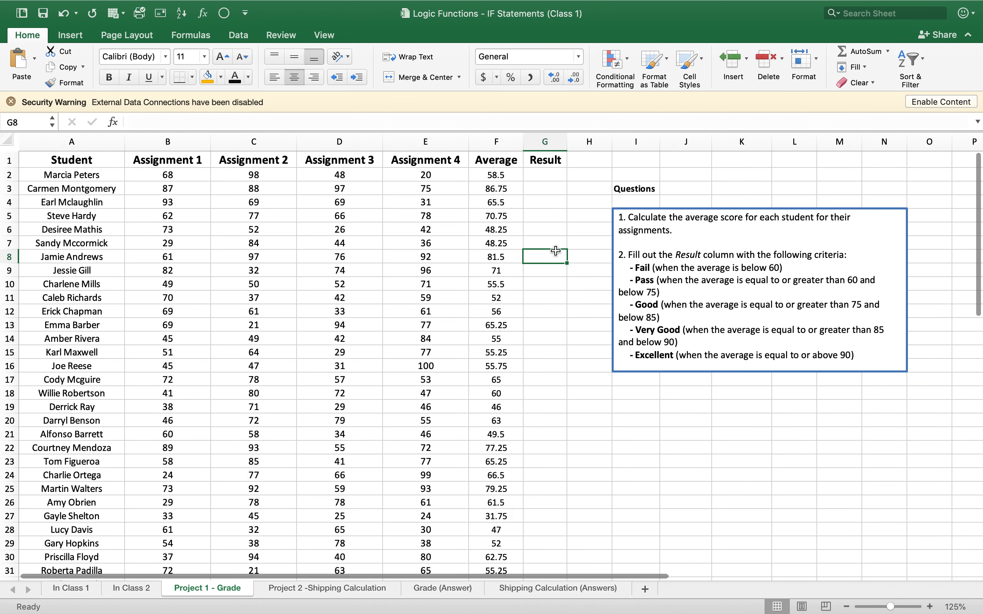
left_click(538, 181)
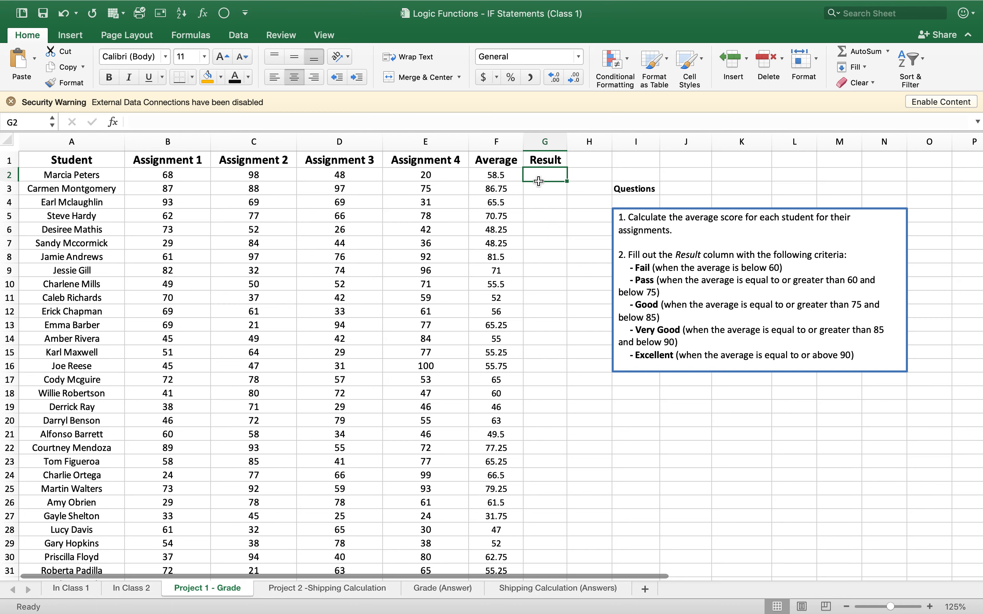
left_click(646, 259)
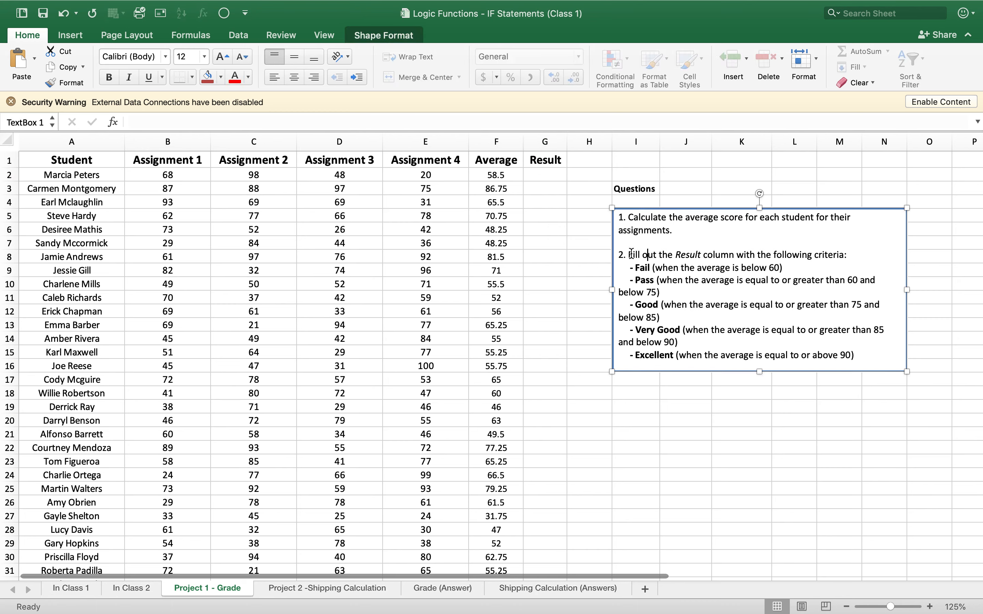
left_click_drag(644, 258, 749, 341)
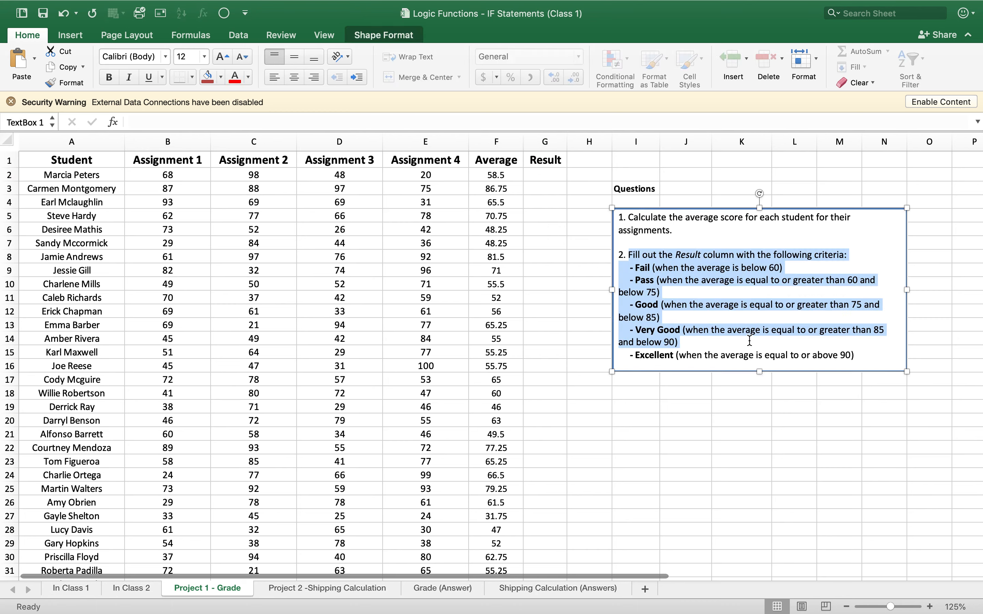
left_click(651, 378)
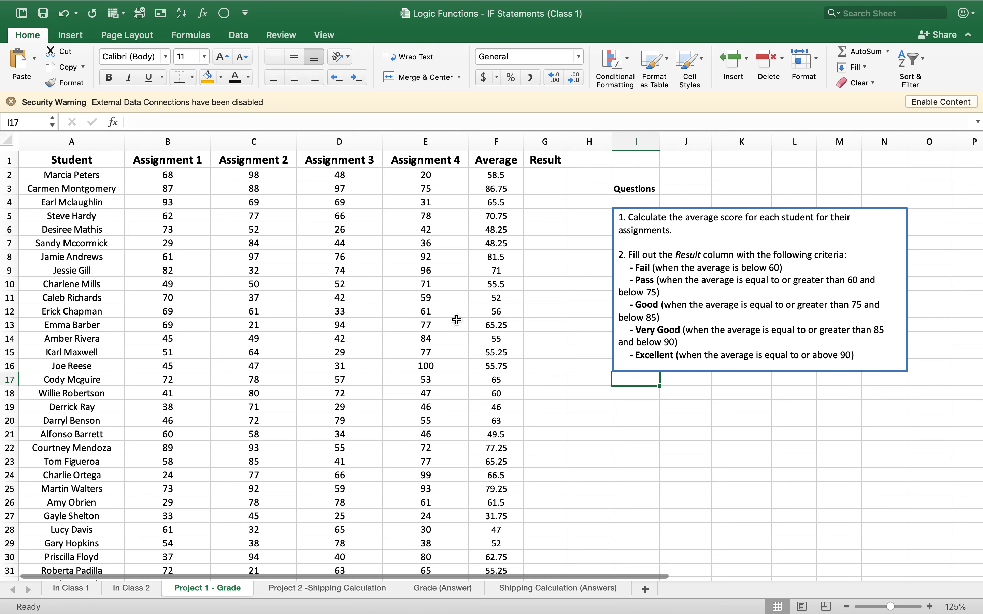
- Start an IF formula in the first student's Result cell, G2
left_click(542, 177)
type("=i")
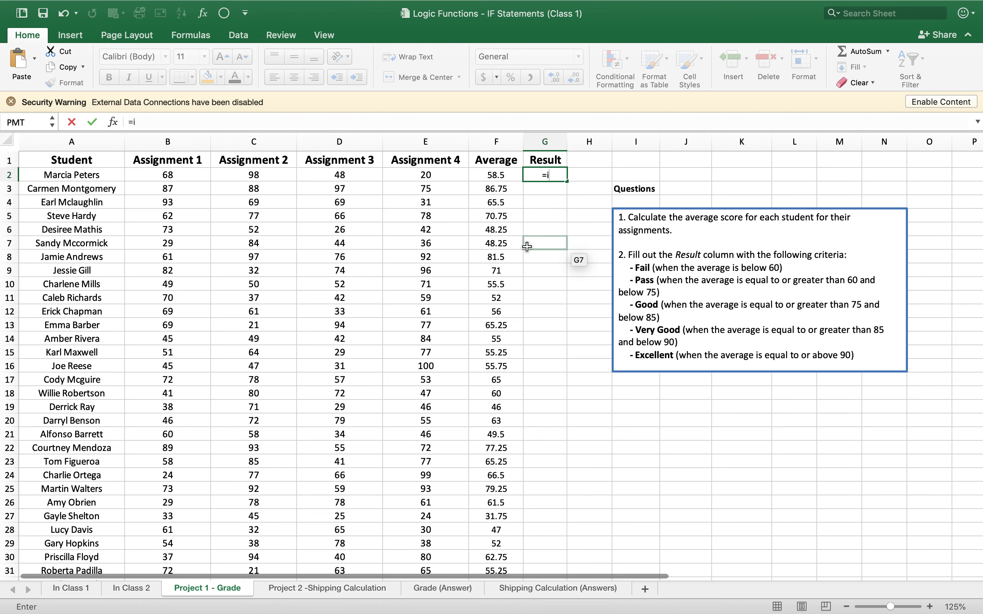
key("BackSpace")
type("IF(")
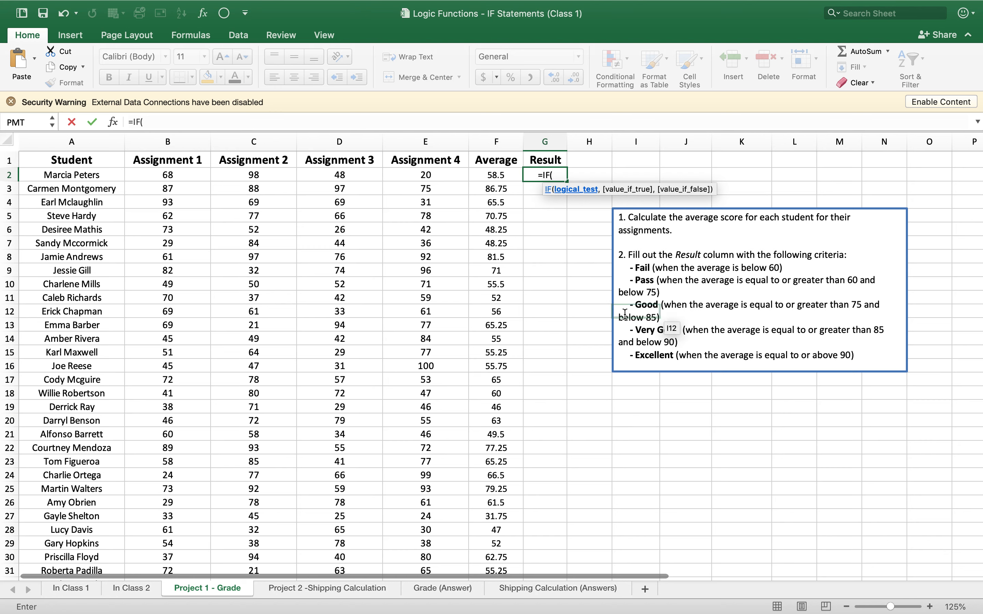
left_click(637, 267)
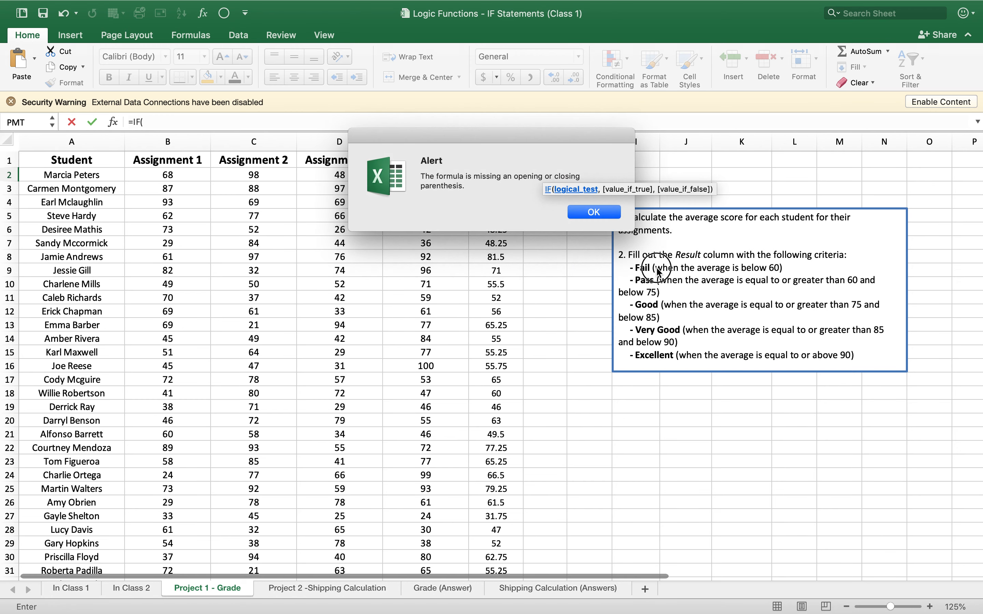
left_click(595, 215)
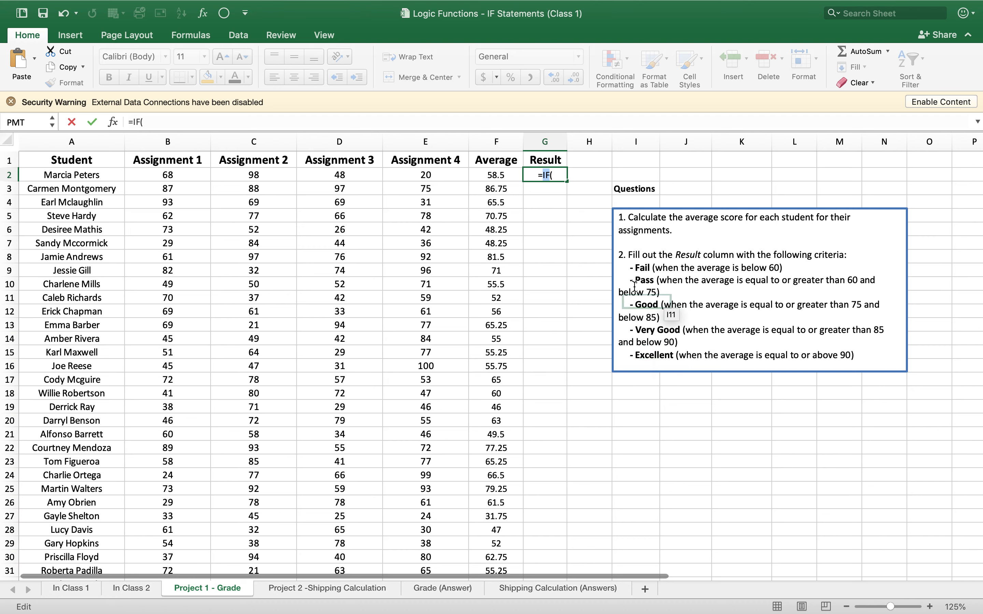
left_click(559, 177)
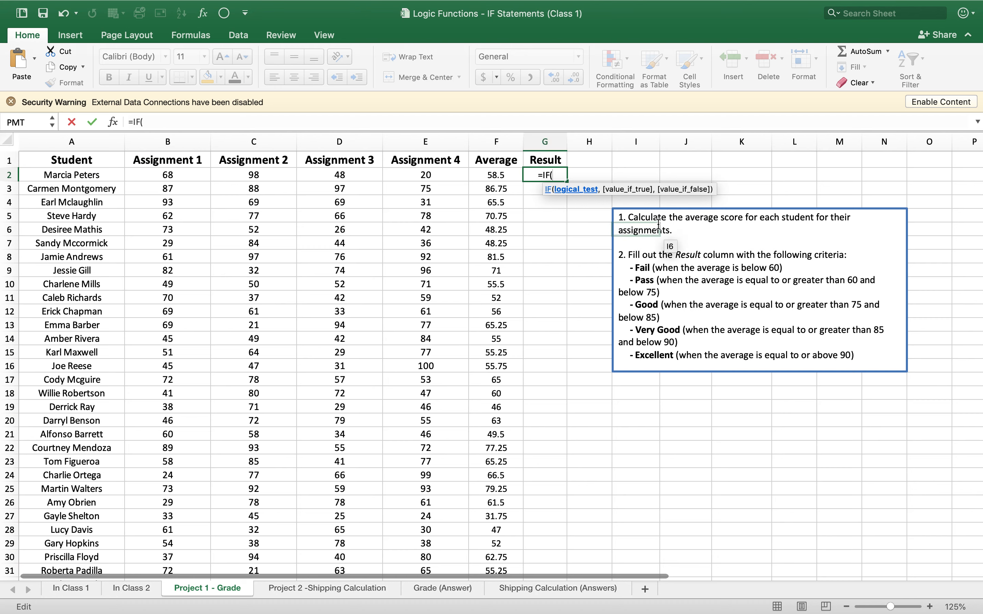
- Make the IF formula in G2 return "Excellent" when the average in F2 is >=90
left_click(496, 176)
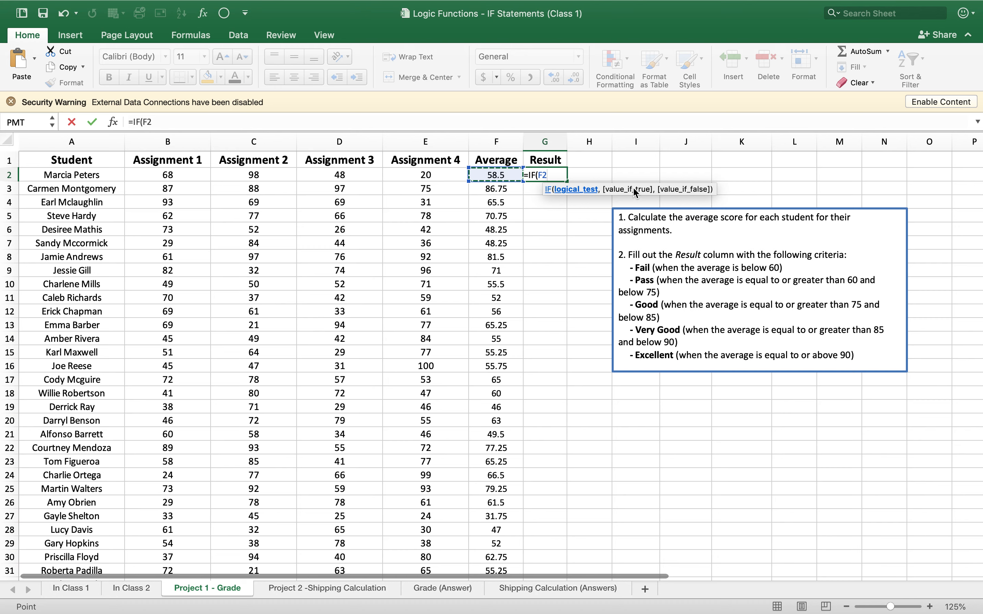
type(">")
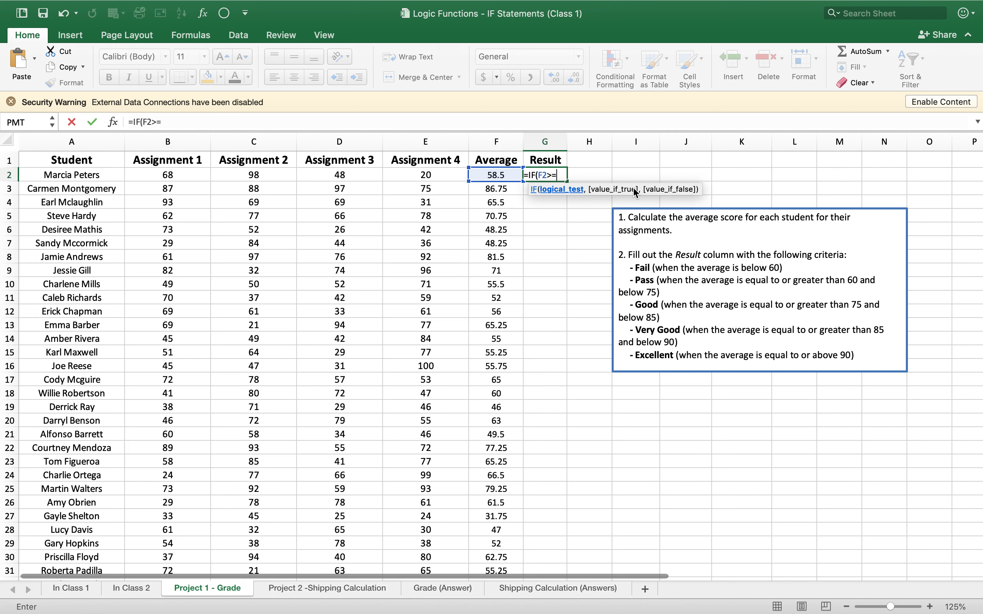
type("=90, \"")
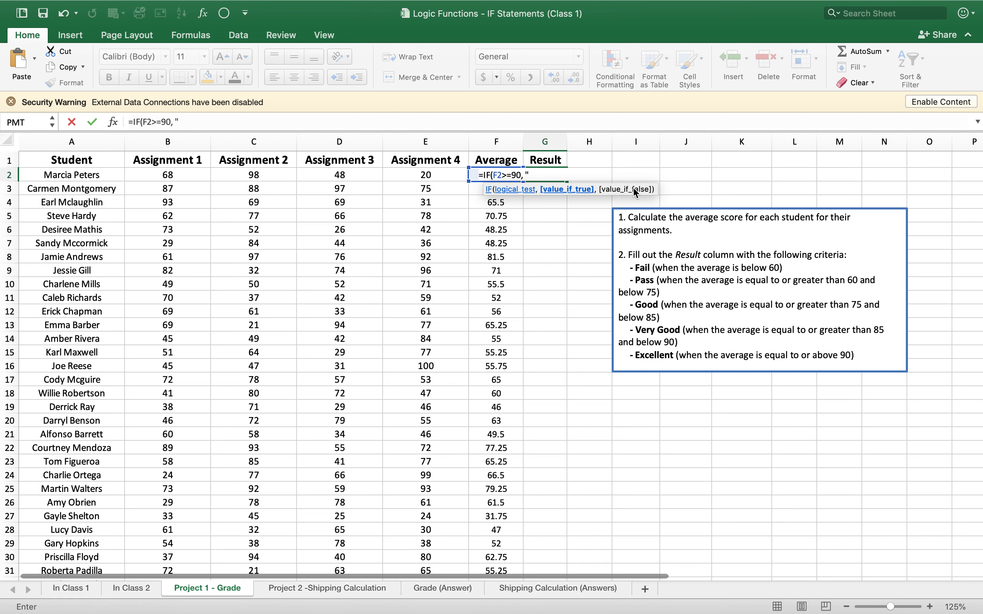
type("Excellent\",")
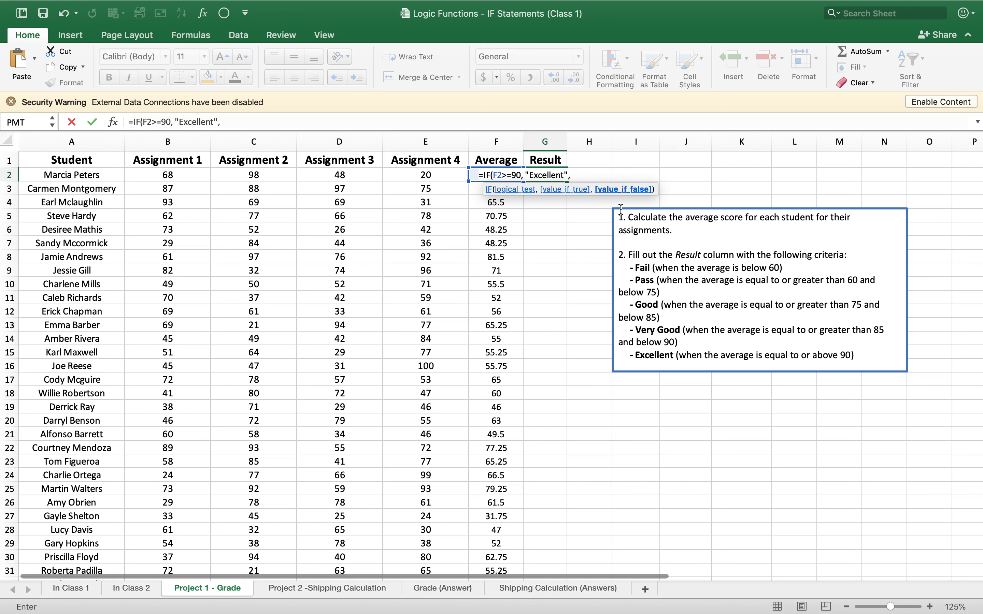
- Nest a second IF in the G2 formula with the condition F2>=85
type("If")
key("BackSpace")
type("F (F2>=85, ")
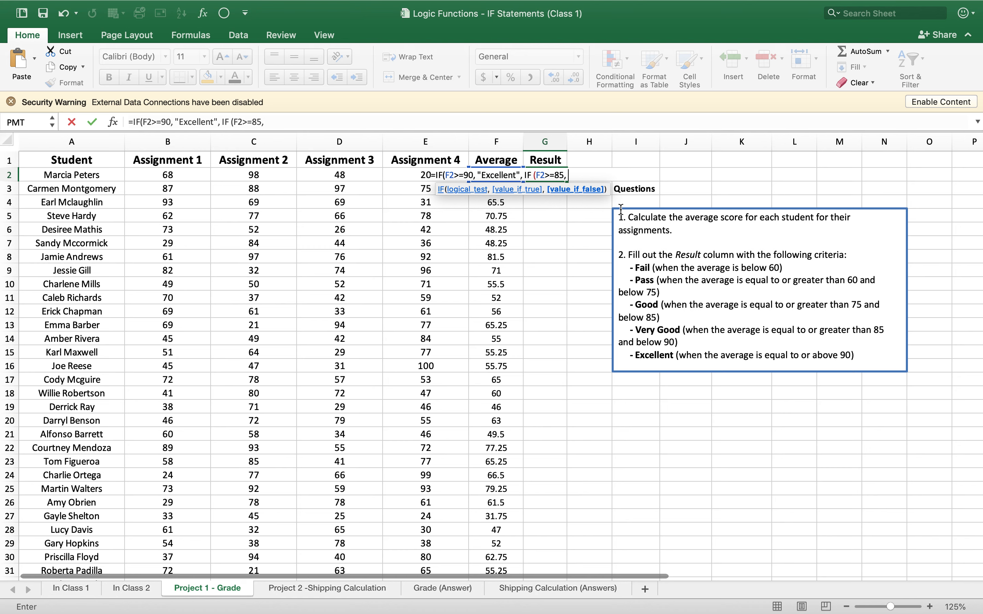
type("\"Very Good\", IF")
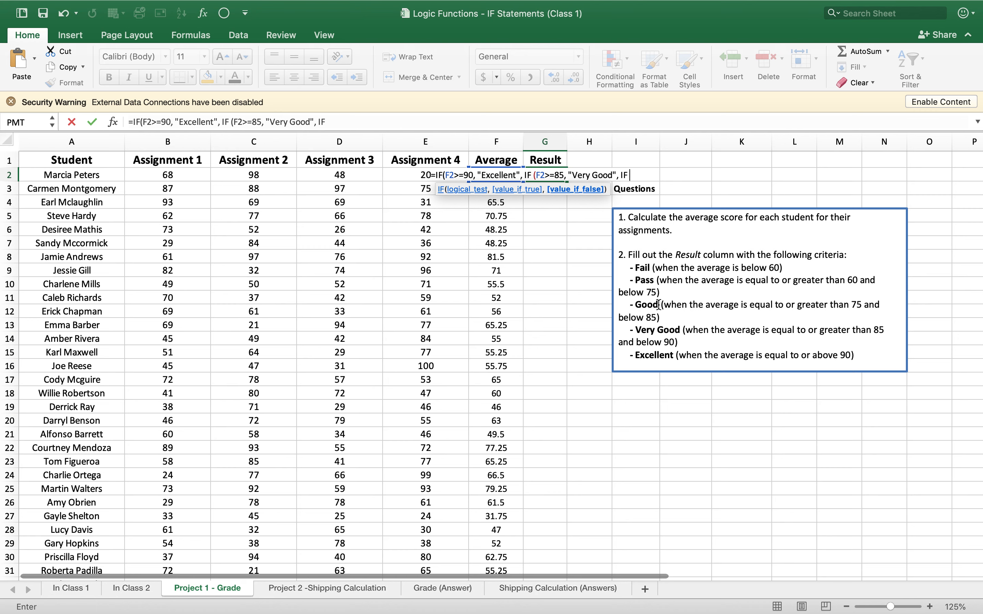
- Nest a third IF in the G2 formula that returns "Good" when F2>=75
type("(")
type("f2")
type("5")
type(",")
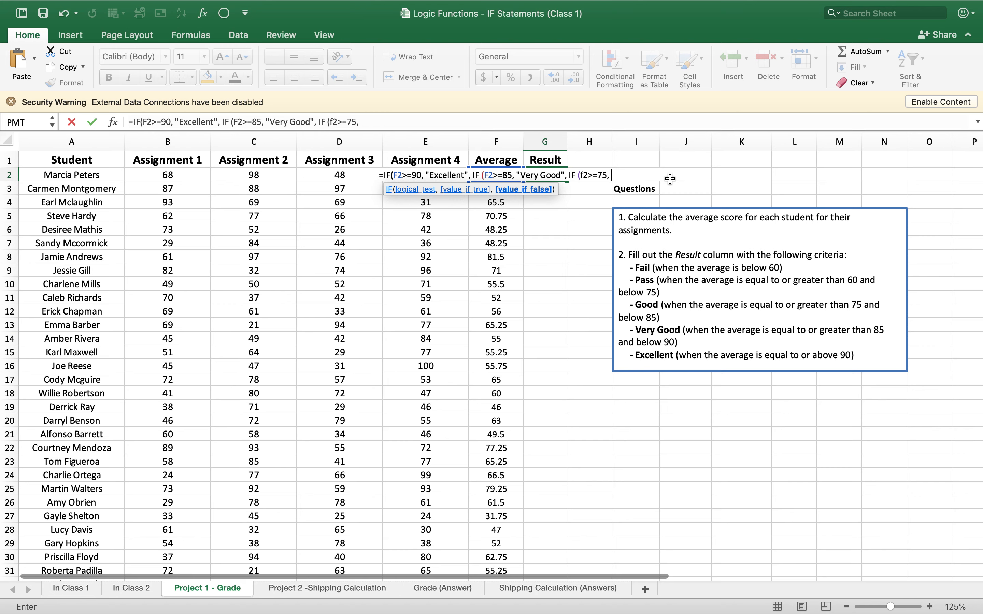
type(" \"Good\",")
- Nest a fourth IF in the G2 formula that returns "Pass" when F2>=60
type("IF (f2>=60")
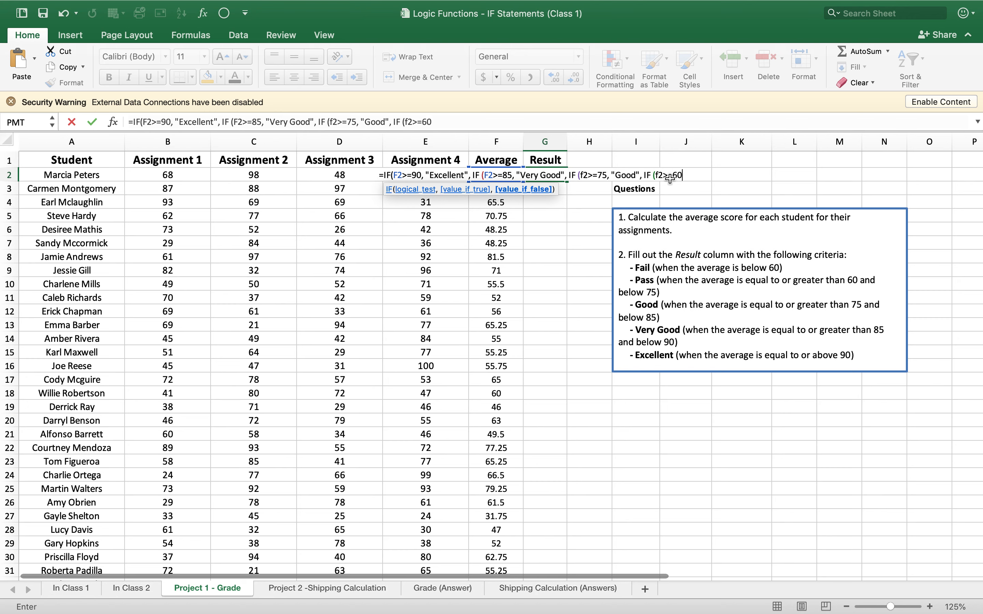
type(", \"Pass\",")
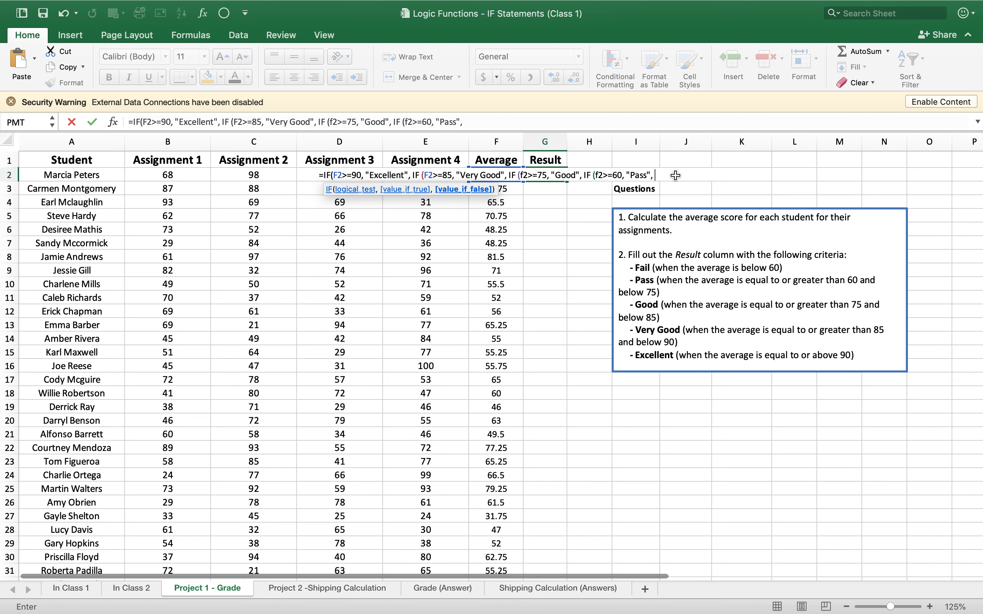
- Set "Fail" as the final value-if-false in the G2 formula and close all four IF functions
type("ai")
key("BackSpace")
key("BackSpace")
type("\"")
type(")")
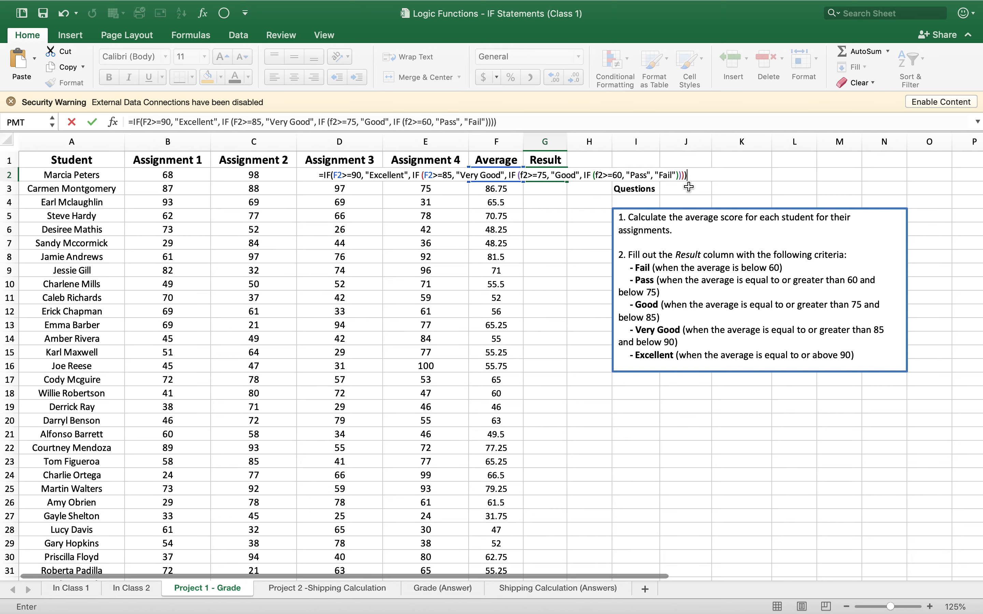
- Review the complete nested IF formula, enter it in G2 and check the first student's grade
scroll(688, 187, "up", 5)
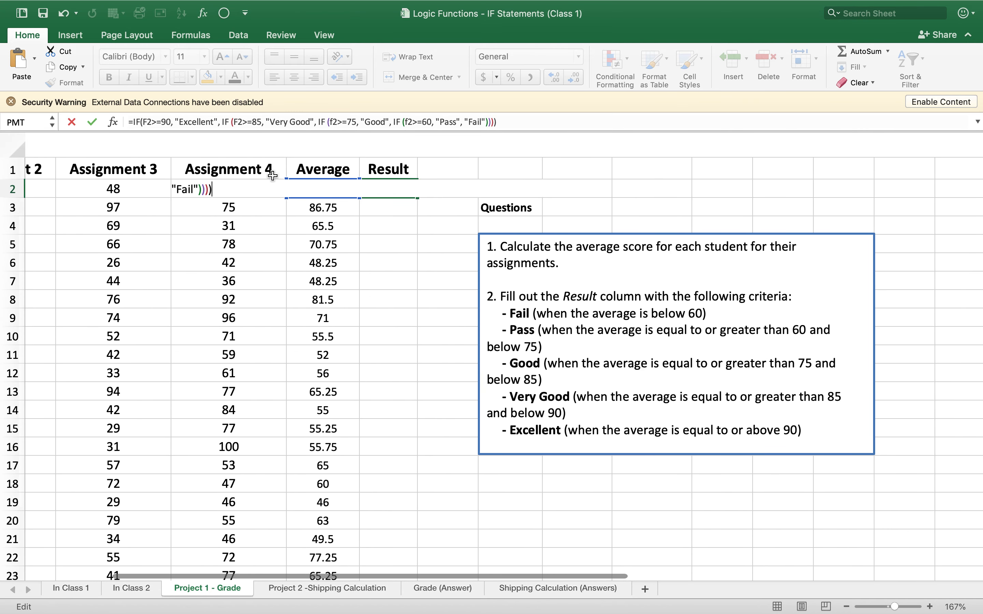
scroll(272, 176, "left", 5)
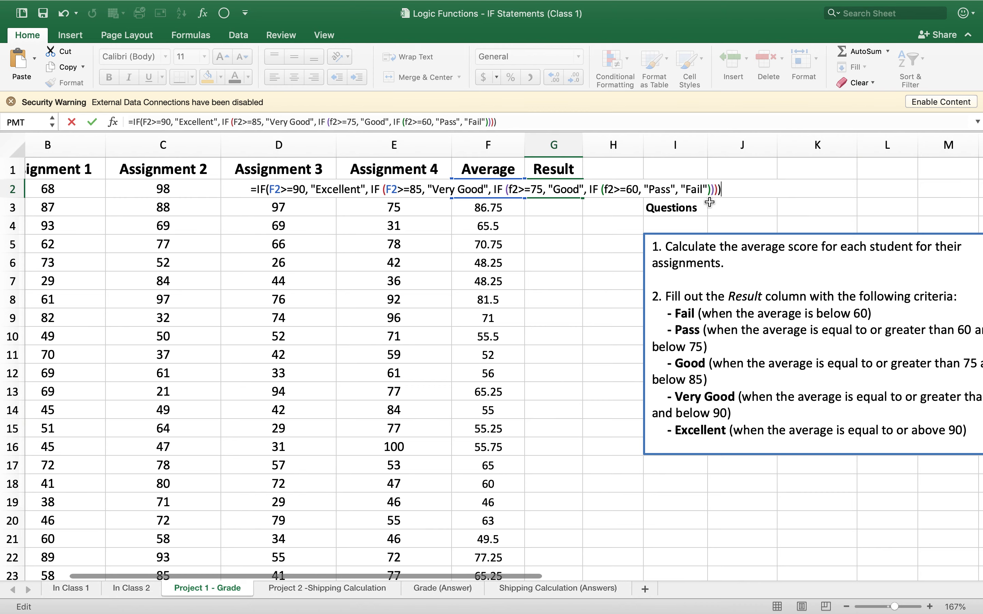
scroll(709, 202, "up", 5)
scroll(709, 202, "up", 5)
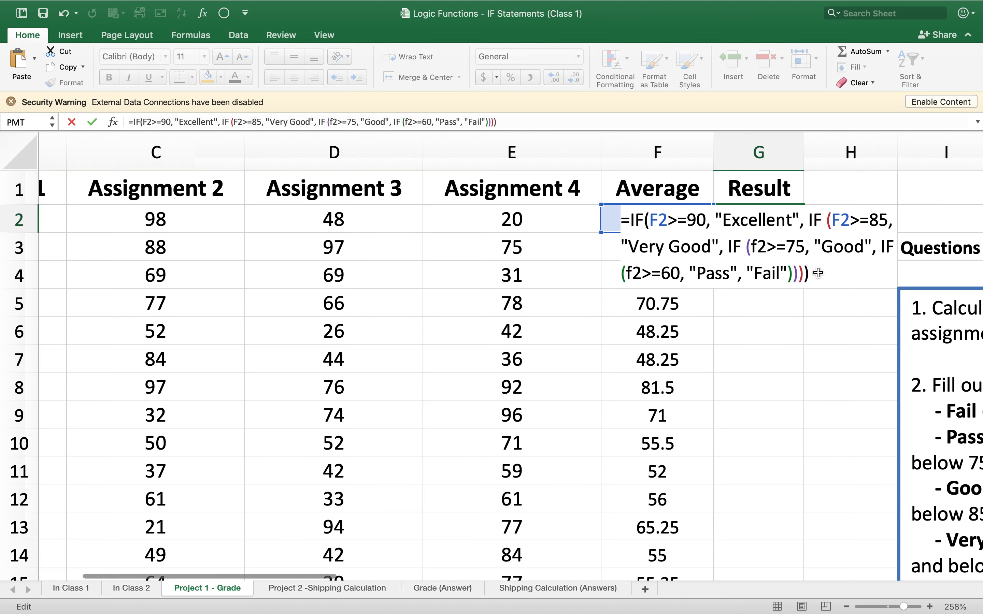
key("Return")
left_click(582, 237)
left_click(758, 216)
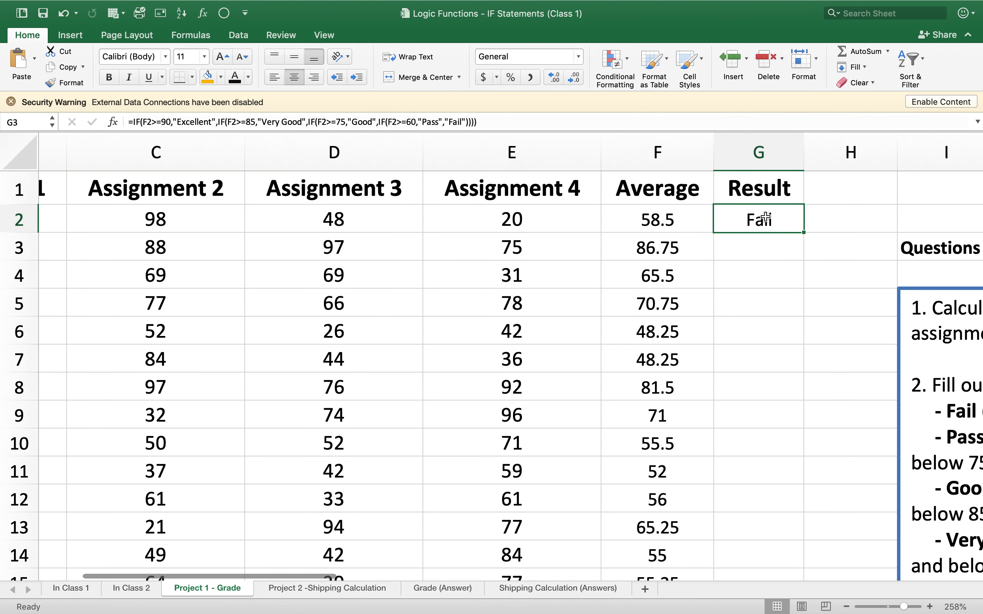
scroll(763, 215, "right", 5)
scroll(765, 217, "right", 2)
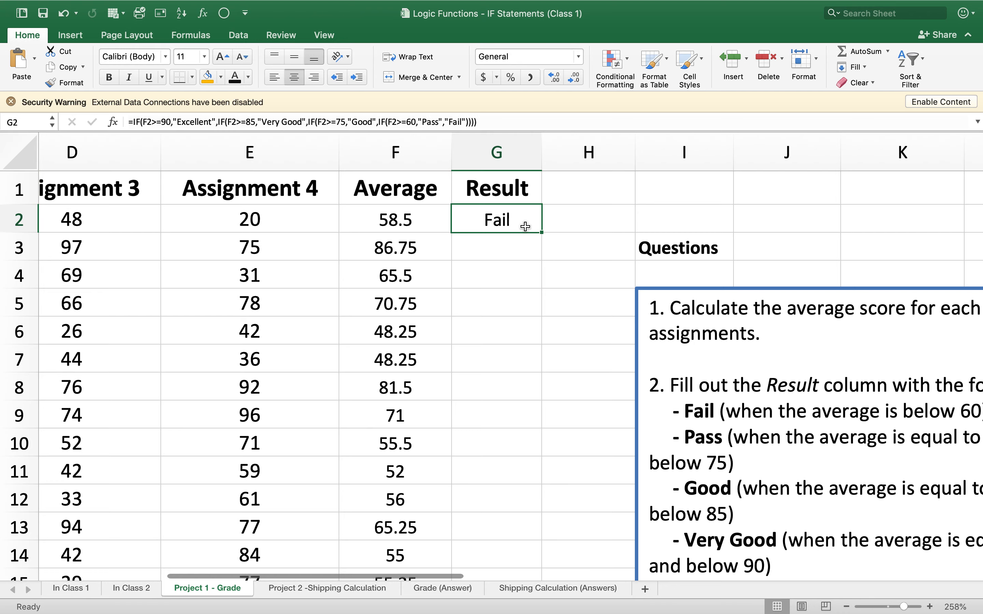
- Try to fill the grade formula from G2 down the Result column
scroll(528, 230, "down", 5)
scroll(527, 231, "left", 4)
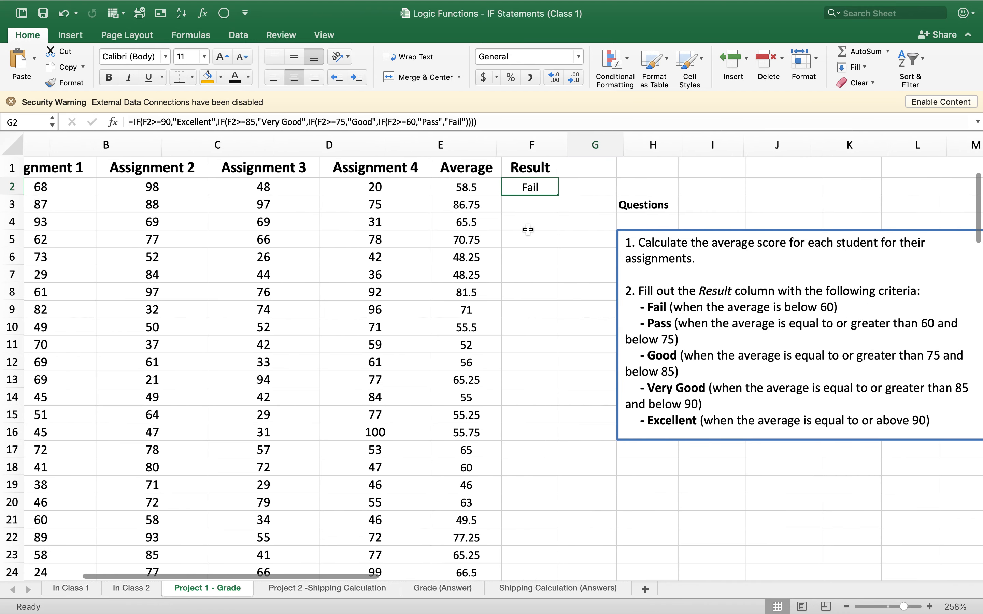
scroll(527, 228, "left", 3)
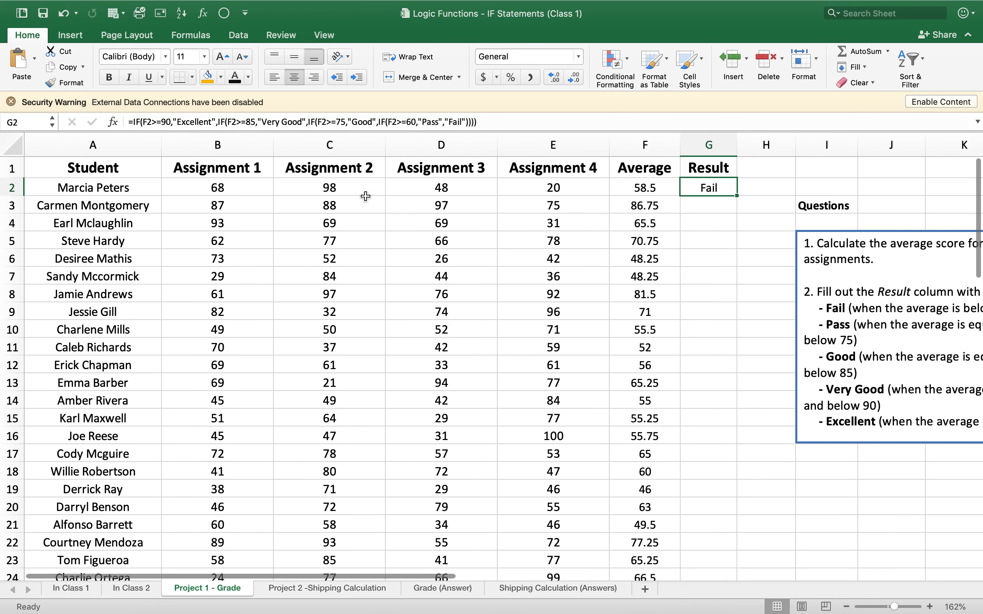
scroll(441, 223, "right", 2)
left_click(664, 203)
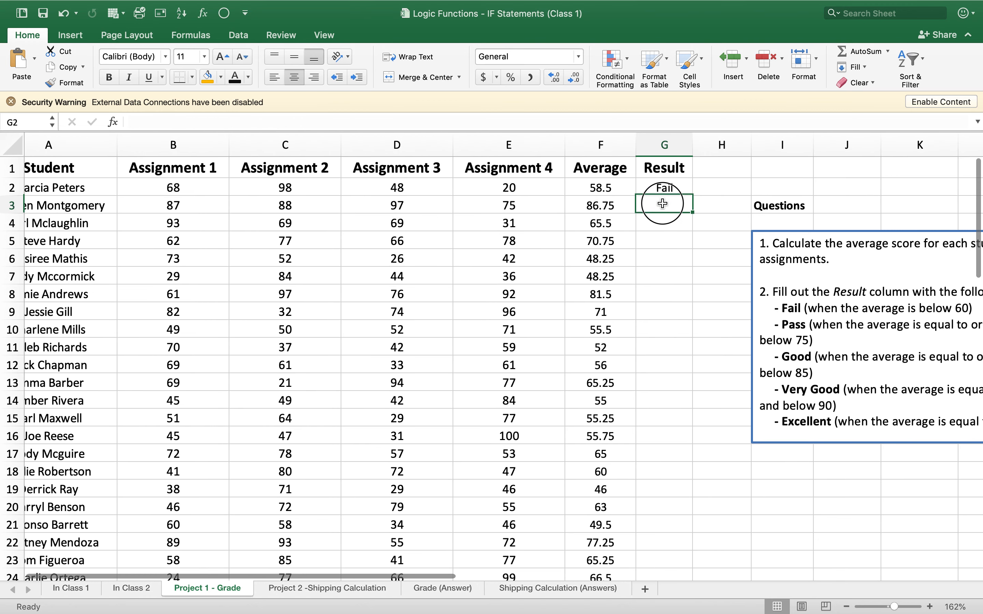
left_click(666, 189)
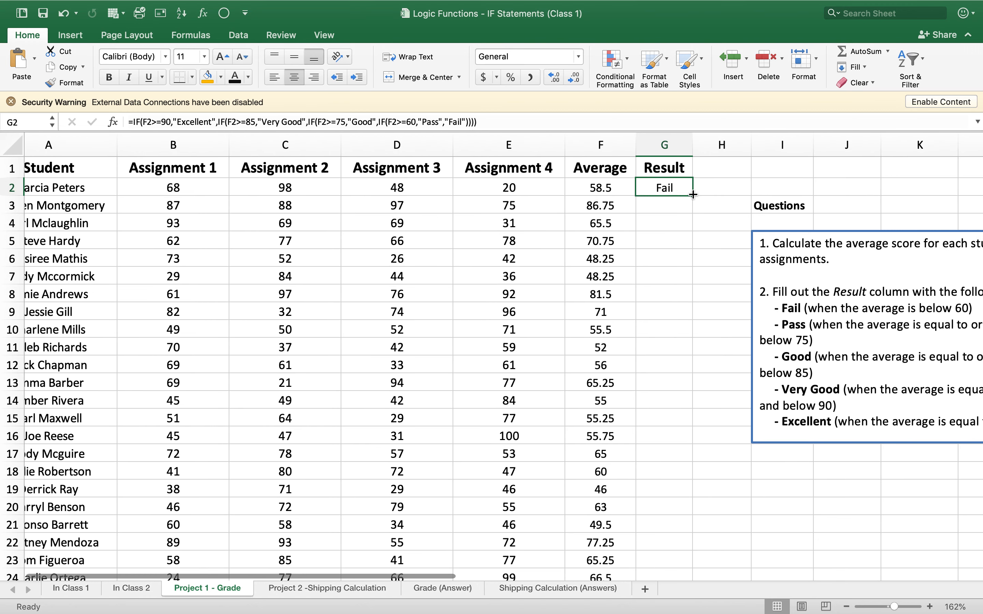
left_click_drag(692, 194, 691, 193)
left_click(690, 203)
scroll(656, 205, "left", 2)
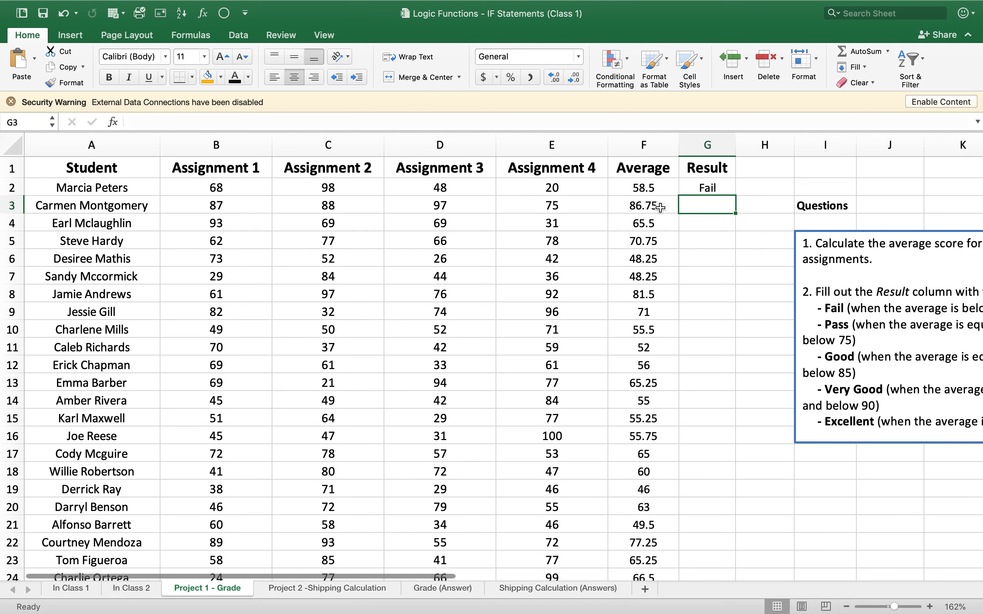
- Fill the nested IF formula from G2 down through G61 and look over the resulting grades
scroll(630, 201, "right", 3)
left_click(593, 187)
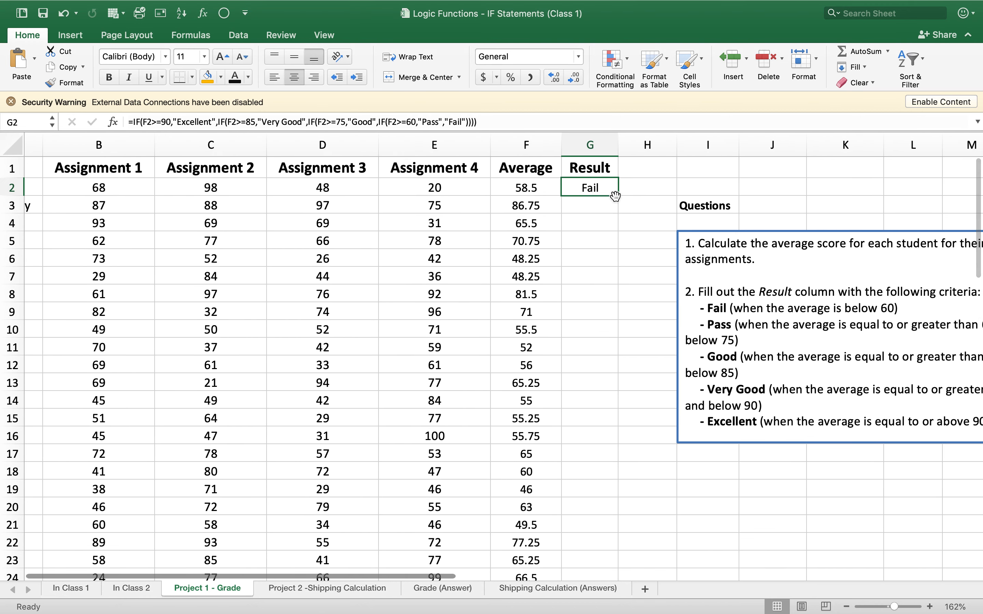
left_click_drag(617, 196, 617, 197)
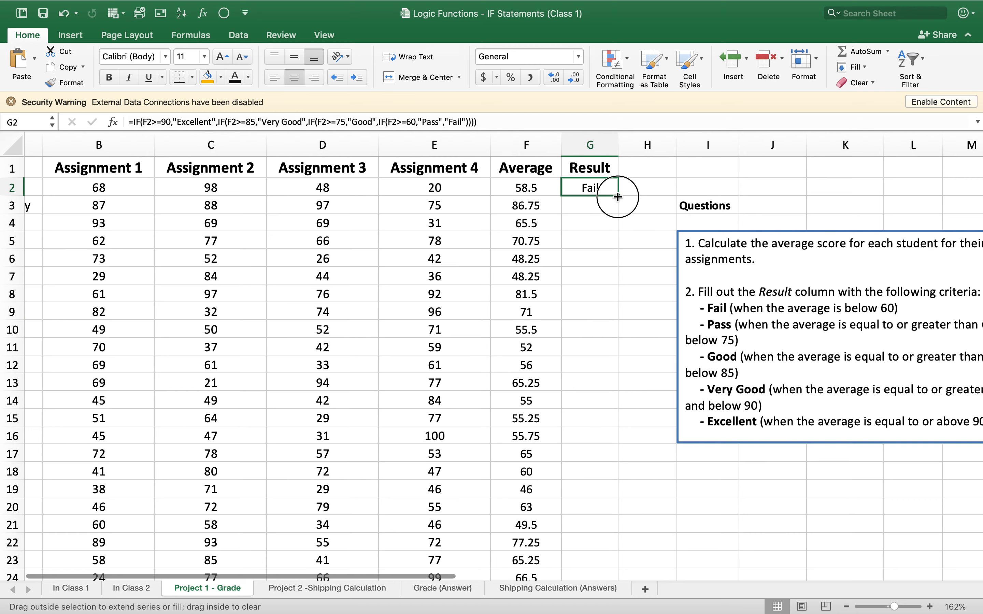
left_click_drag(617, 197, 594, 545)
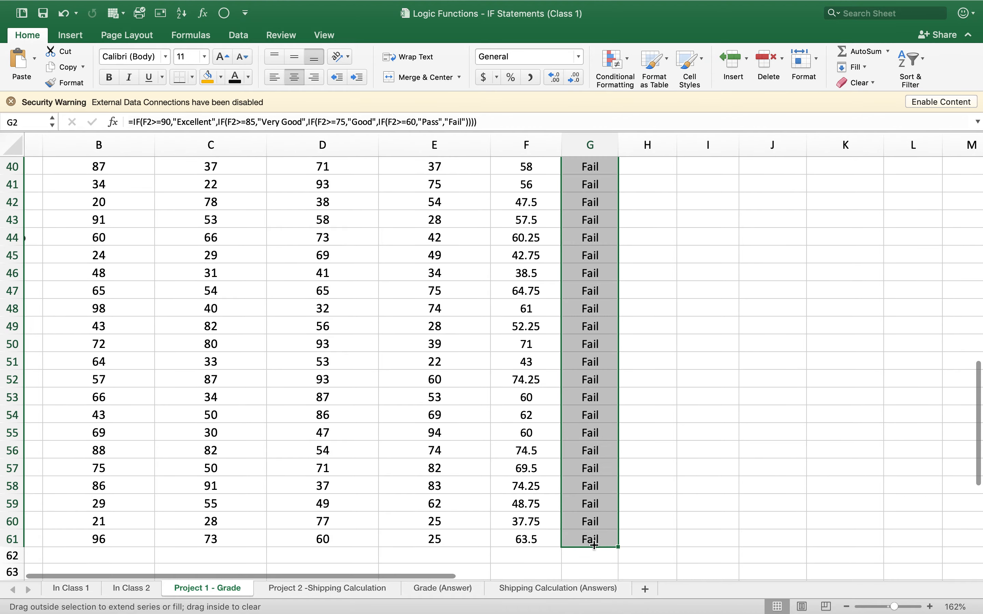
scroll(635, 397, "down", 5)
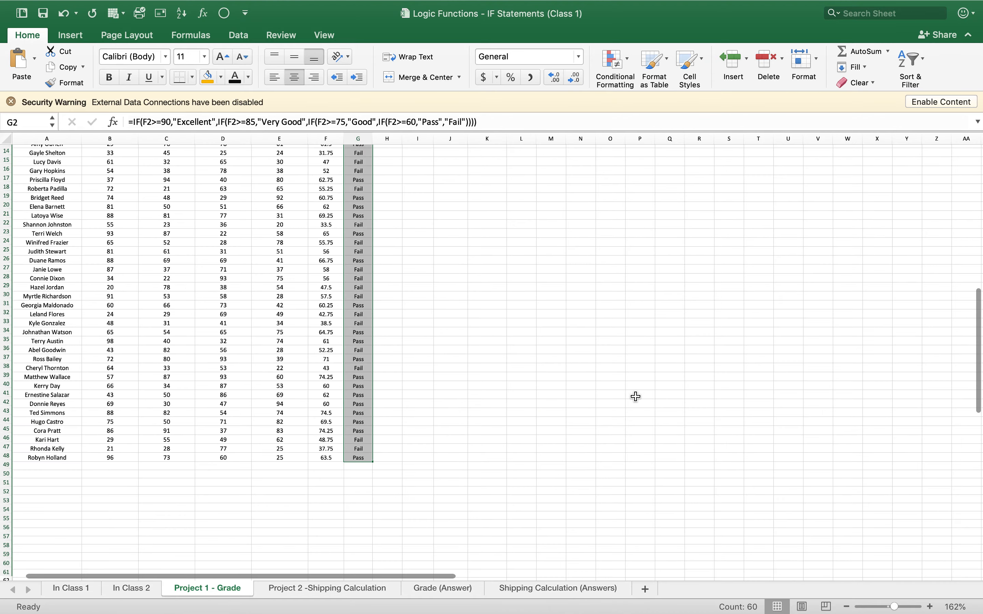
scroll(635, 396, "up", 5)
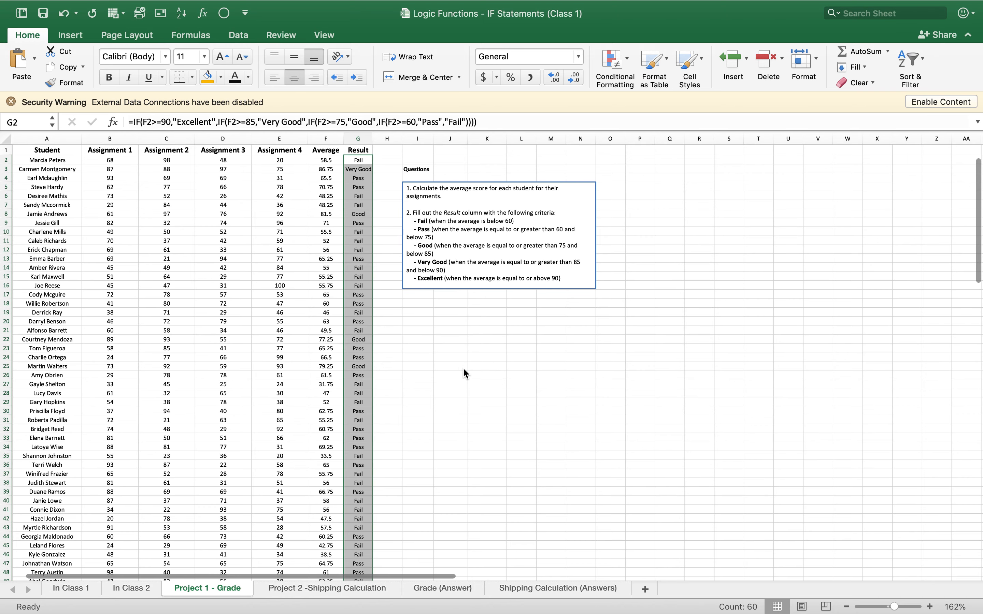
- Add the header "Mail?" in H1, beside the Result column
scroll(463, 367, "up", 5)
scroll(315, 336, "up", 5)
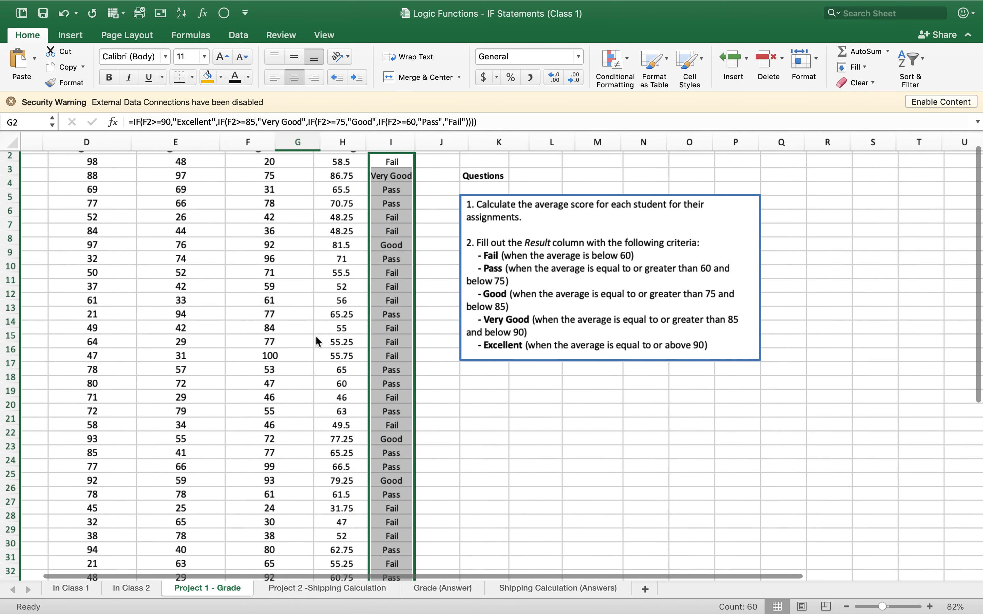
scroll(323, 286, "left", 2)
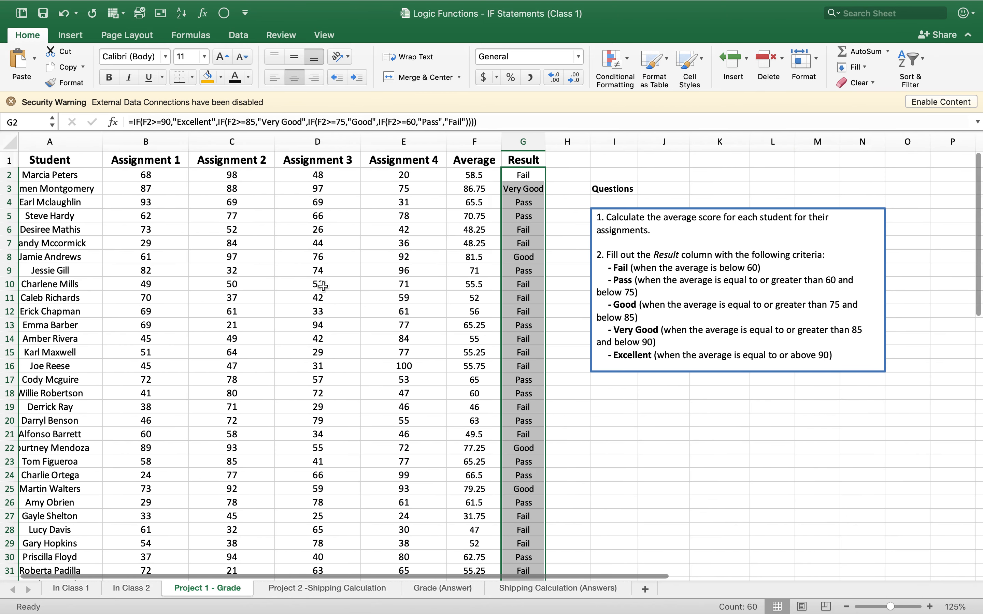
scroll(323, 286, "left", 2)
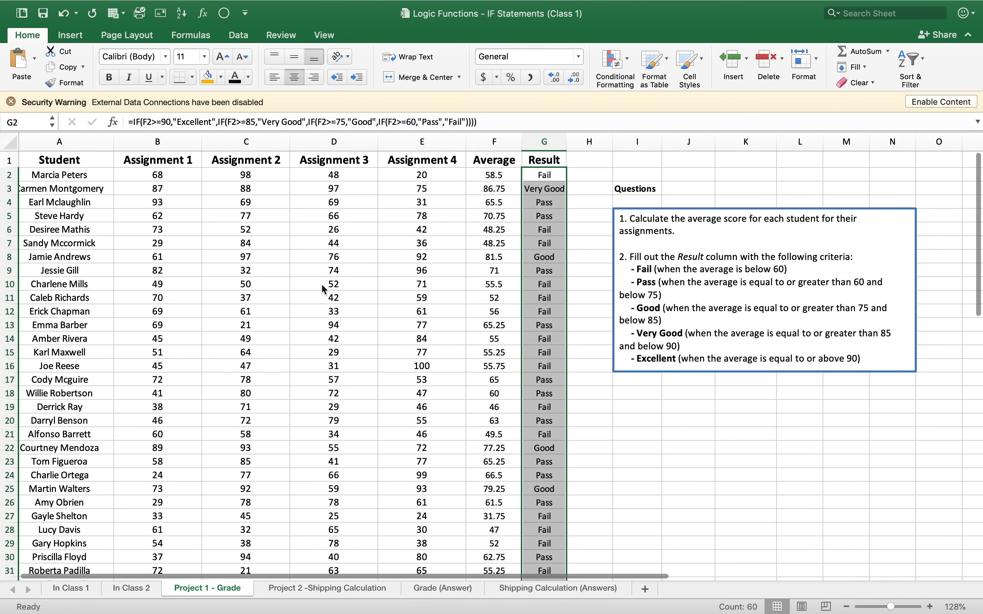
left_click(578, 162)
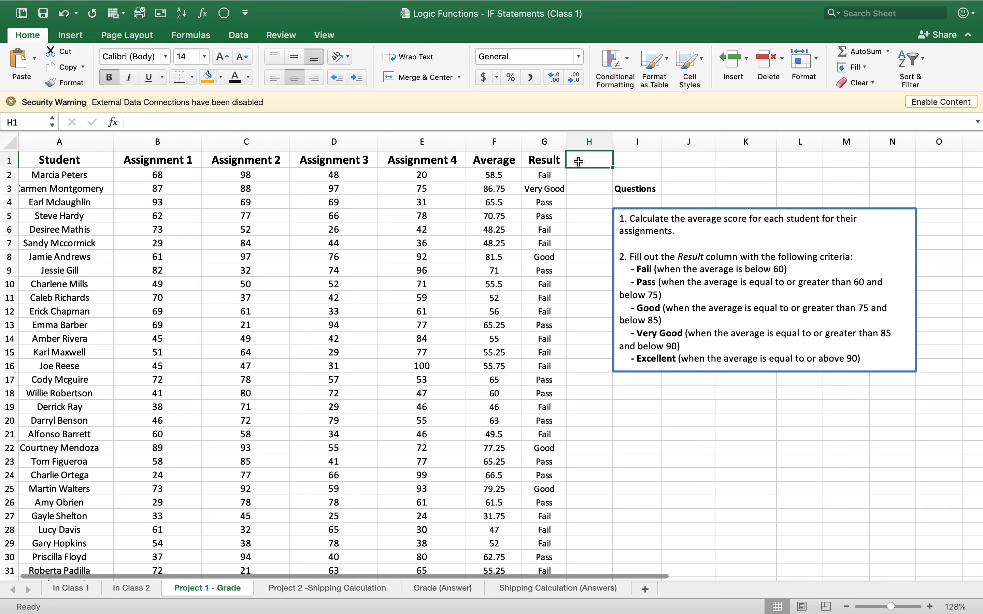
type("Mail?")
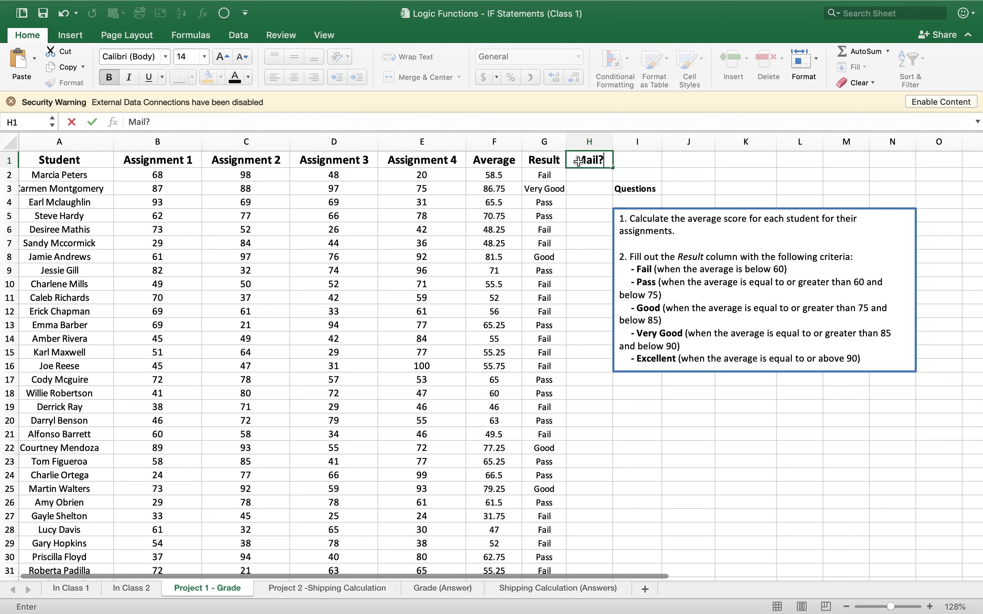
key("Return")
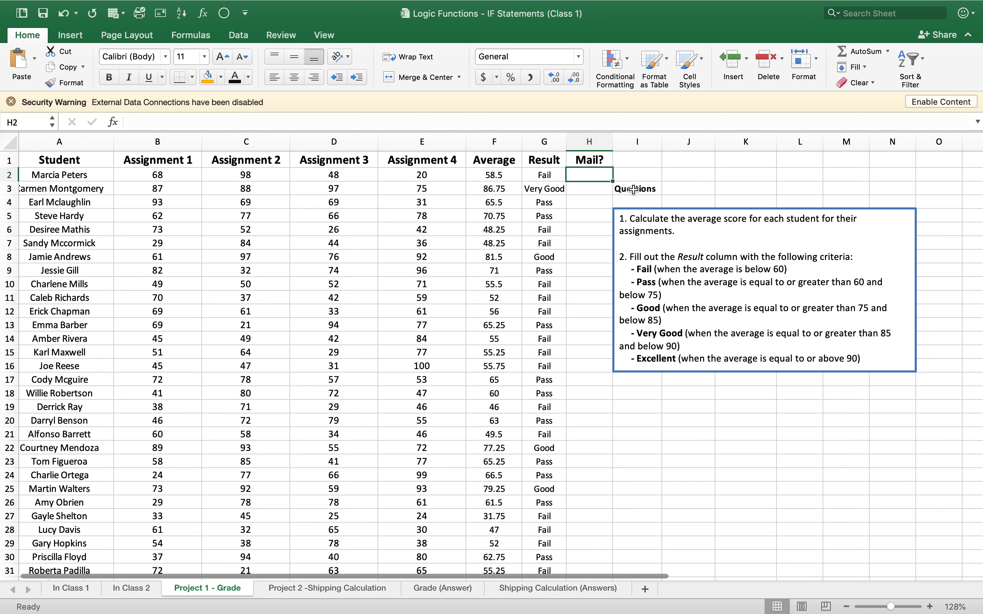
- Start an IF formula in H2 with the logical test g2=fail, leaving fail unquoted
type("I")
key("BackSpace")
type("=If")
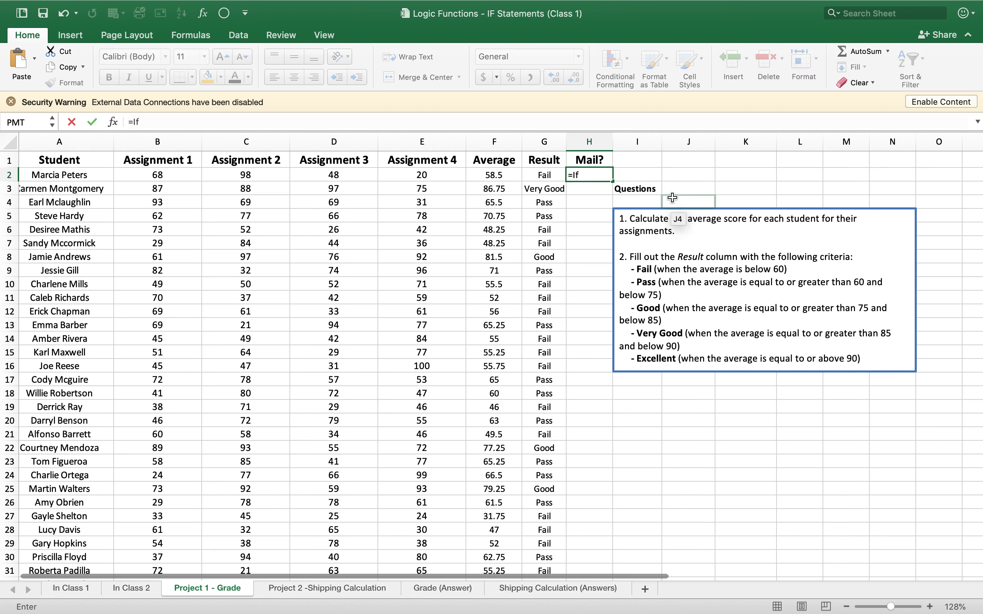
type("(")
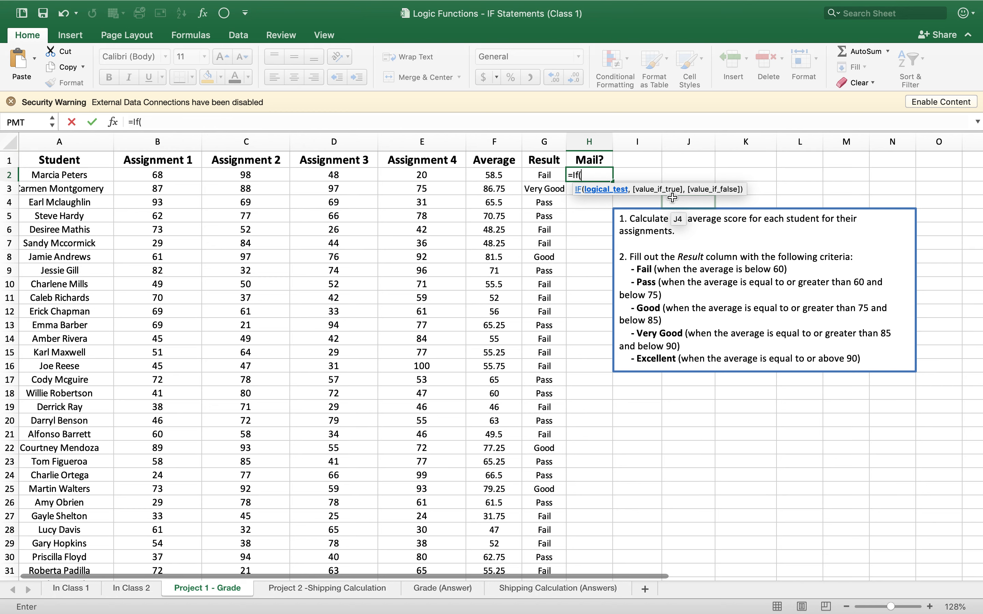
type("g2")
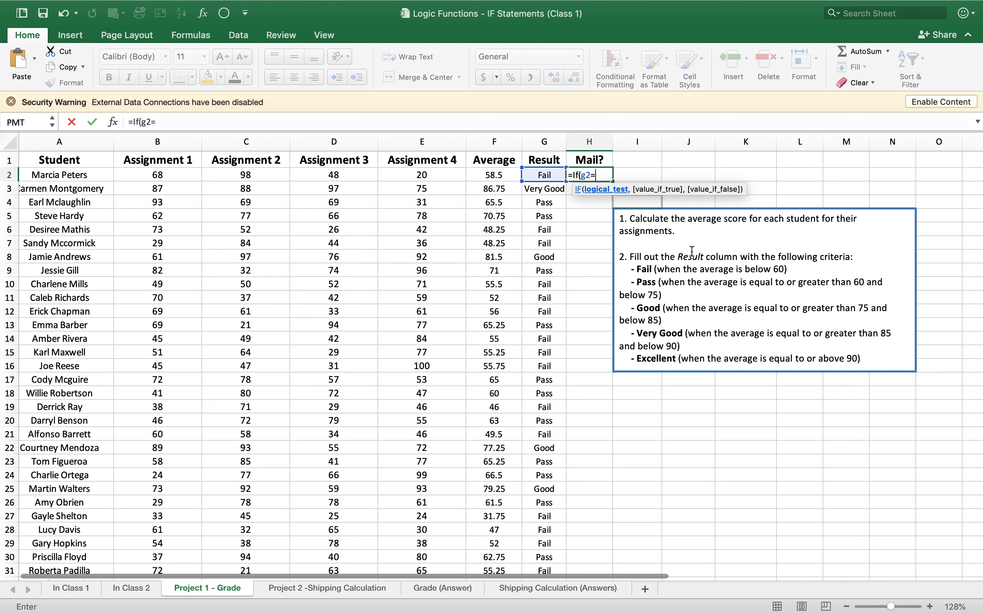
type("=fail, ")
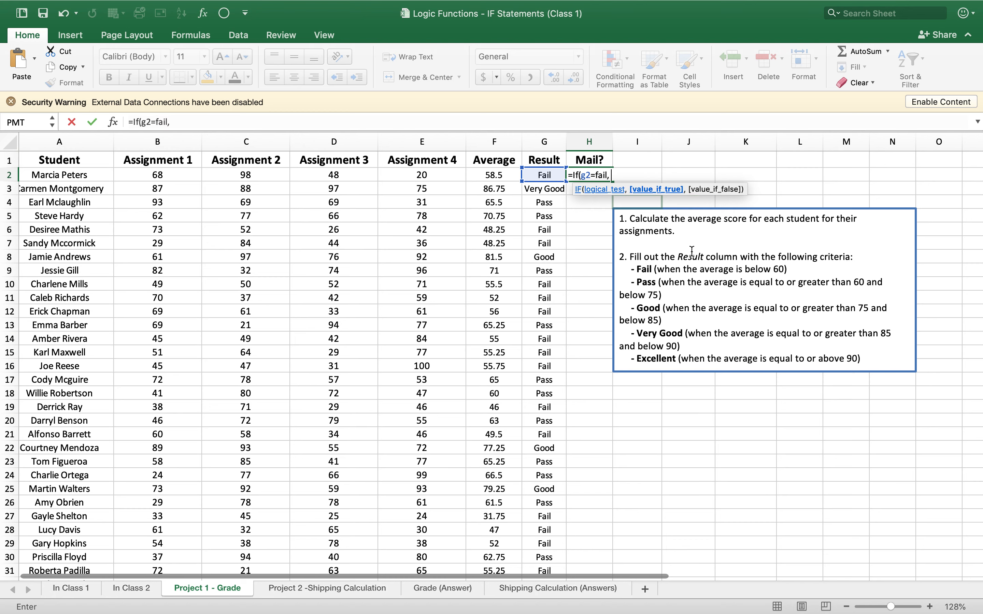
type("Yes,")
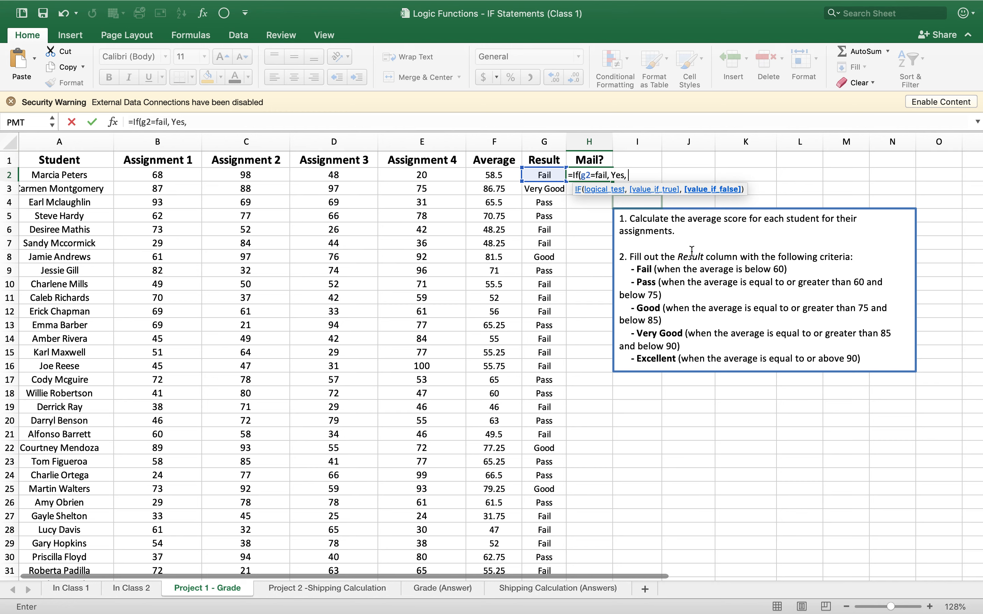
- Set "Yes" in quotation marks as the value-if-true of the H2 formula
key("BackSpace")
key("BackSpace")
key("BackSpace")
key("BackSpace")
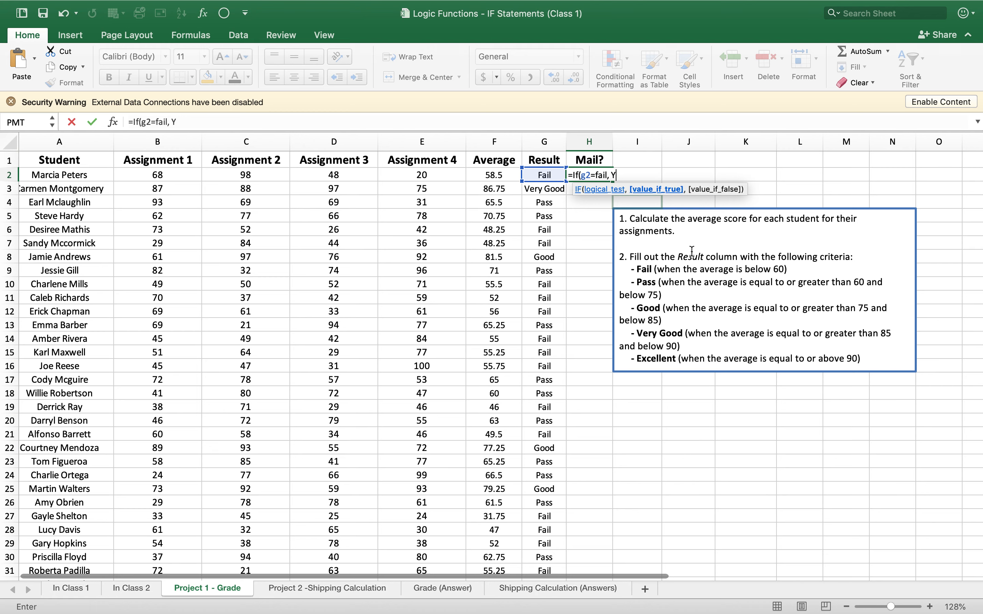
type("\"Yes\",")
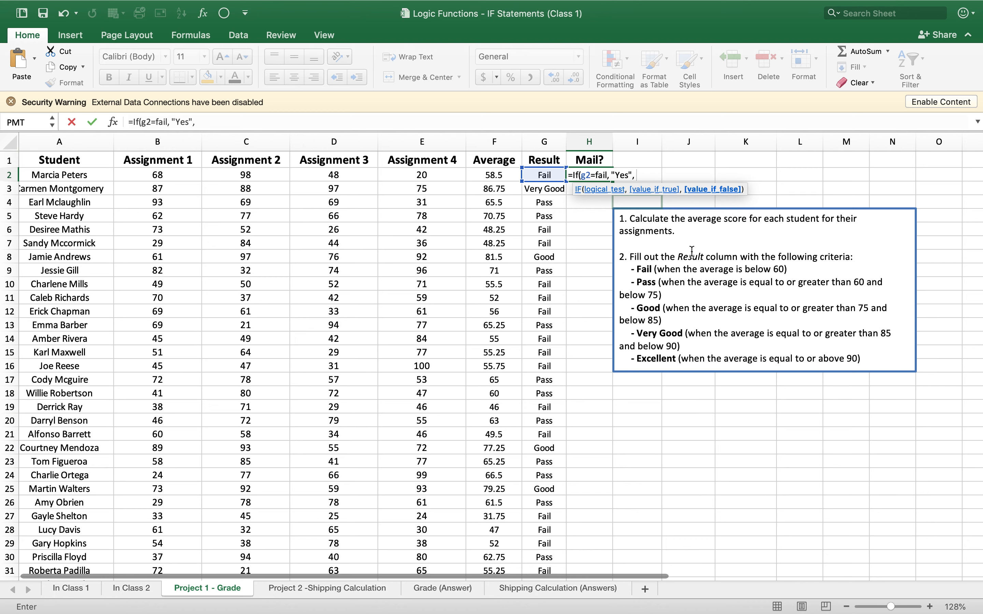
- Set "No" as the value-if-false, close the IF function and enter the formula in H2
type("\"No\")")
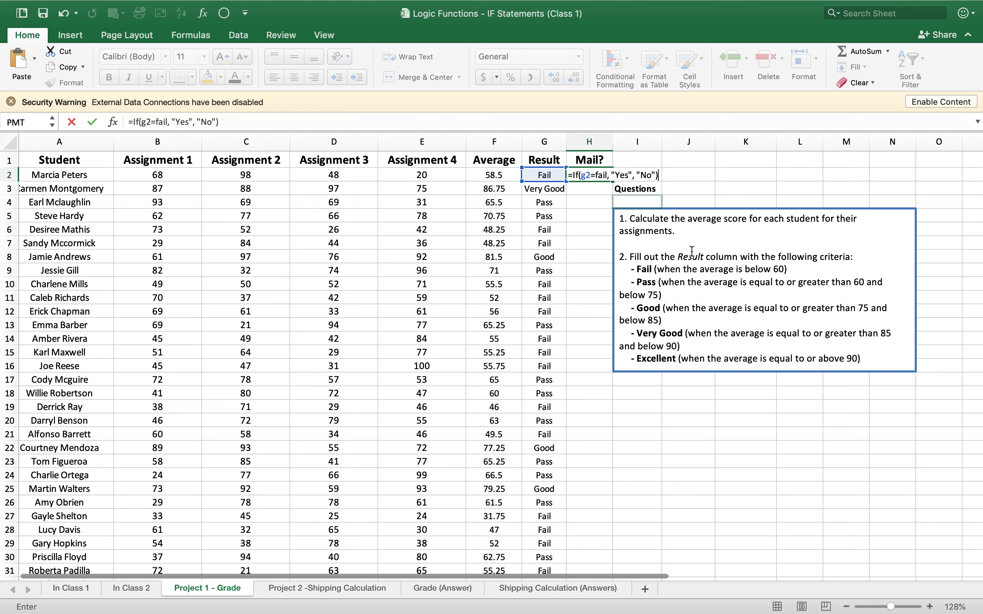
key("Return")
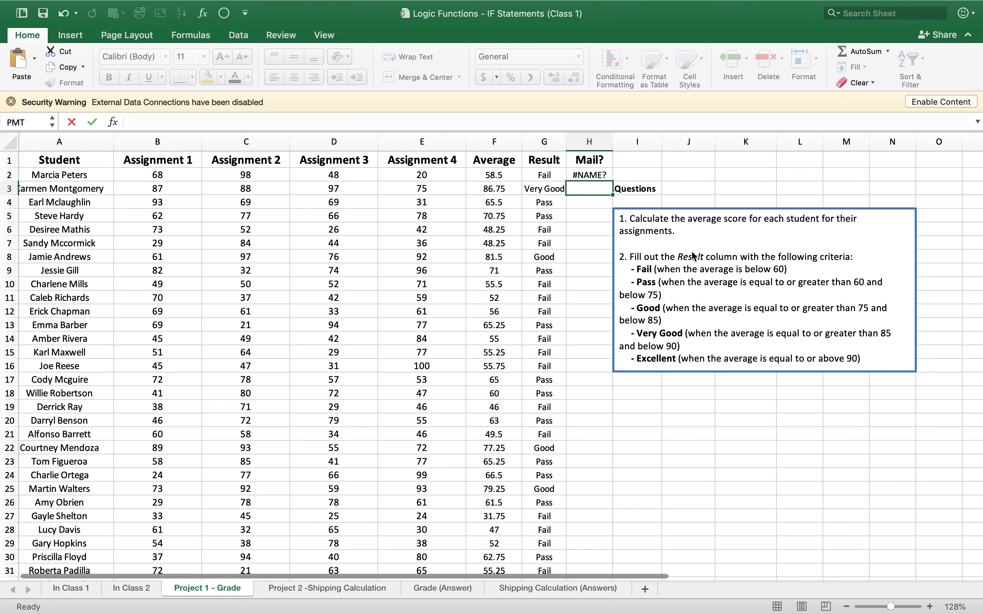
- Narrow column H slightly and correct the H2 formula by putting Fail in quotation marks: =IF(G2="Fail", "Yes", "No")
left_click_drag(614, 139, 604, 139)
double_click(592, 174)
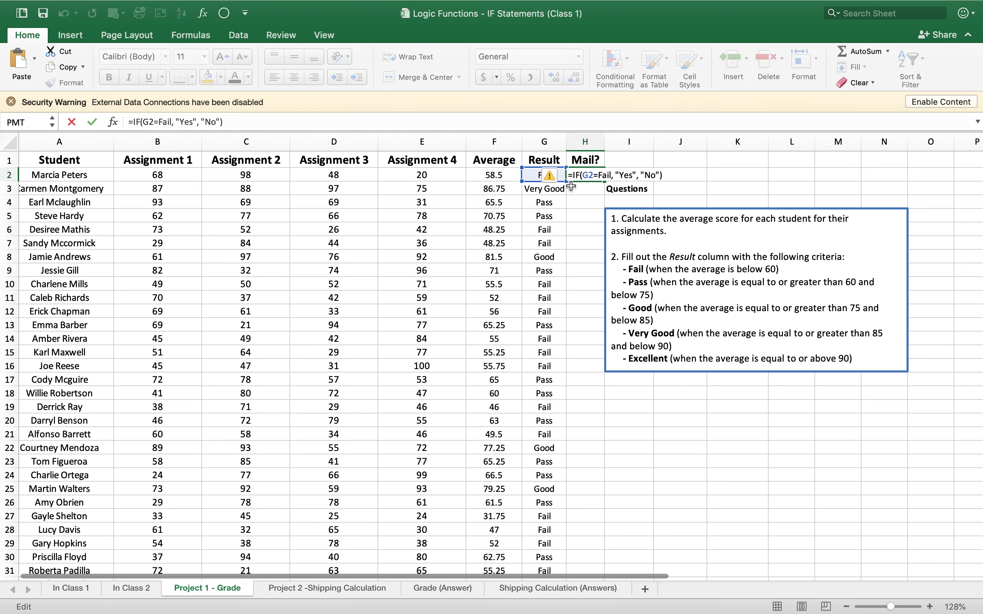
left_click(596, 175)
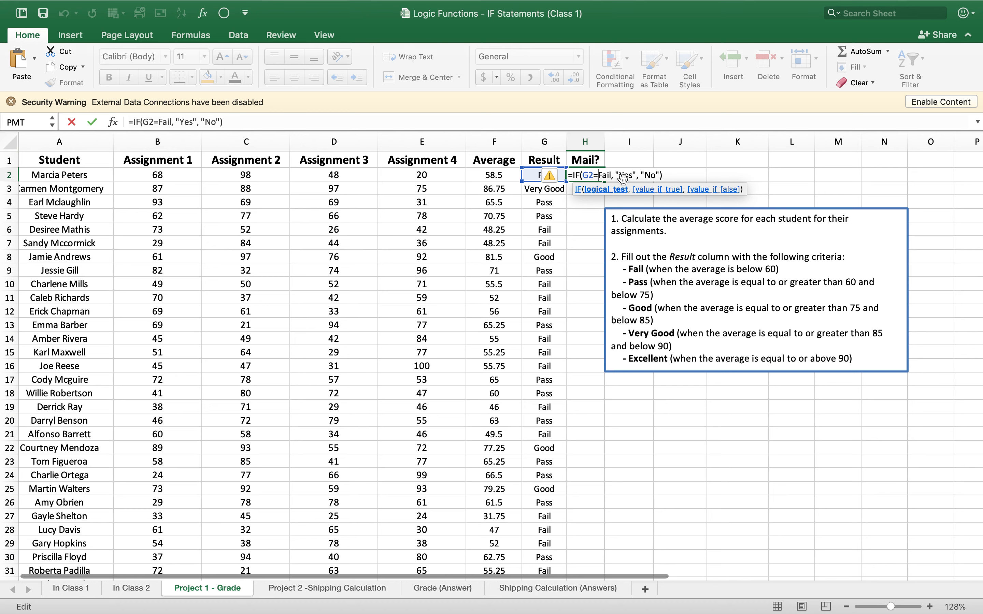
type("\"")
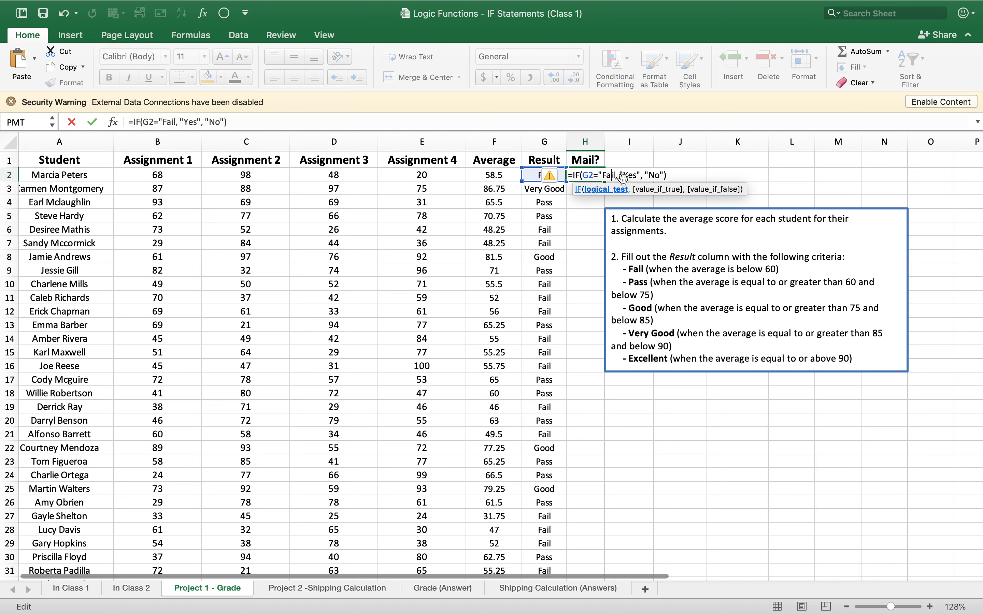
type("\"")
key("Return")
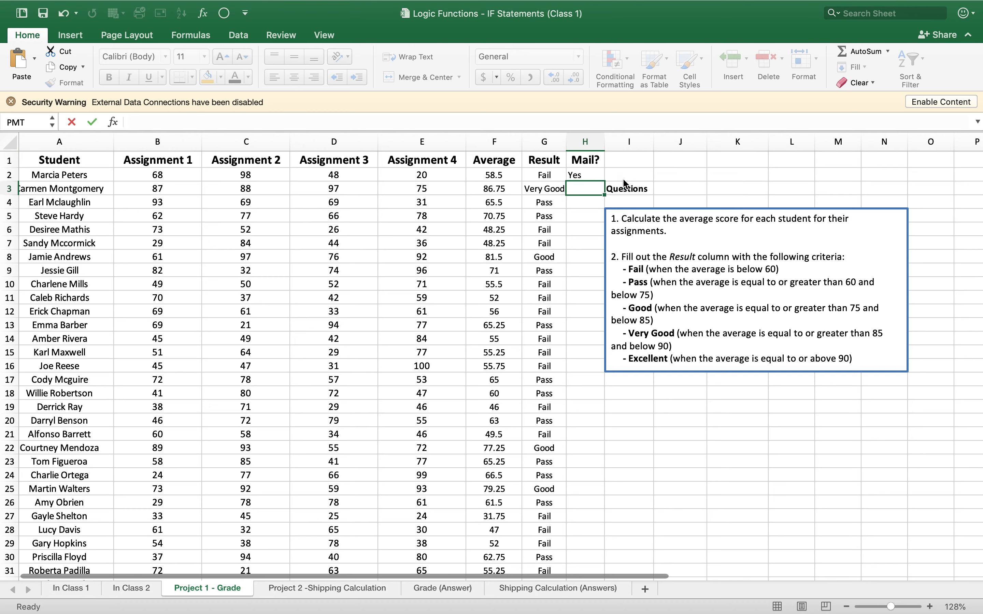
key("Return")
key("Return")
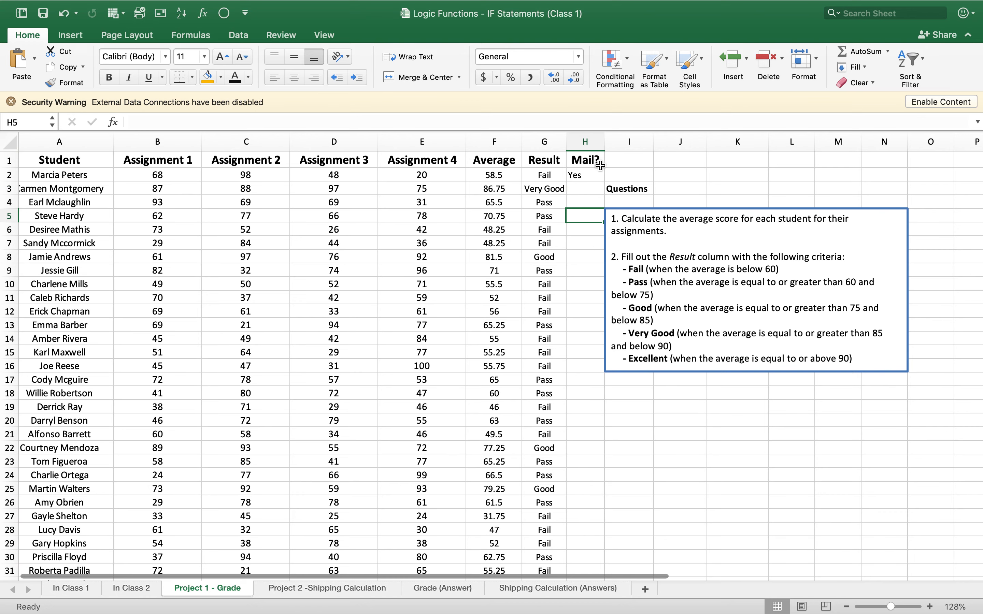
- Fill the H2 formula down the Mail? column through H61 and look over the Yes/No results against the grades
left_click(595, 177)
left_click_drag(603, 181, 604, 181)
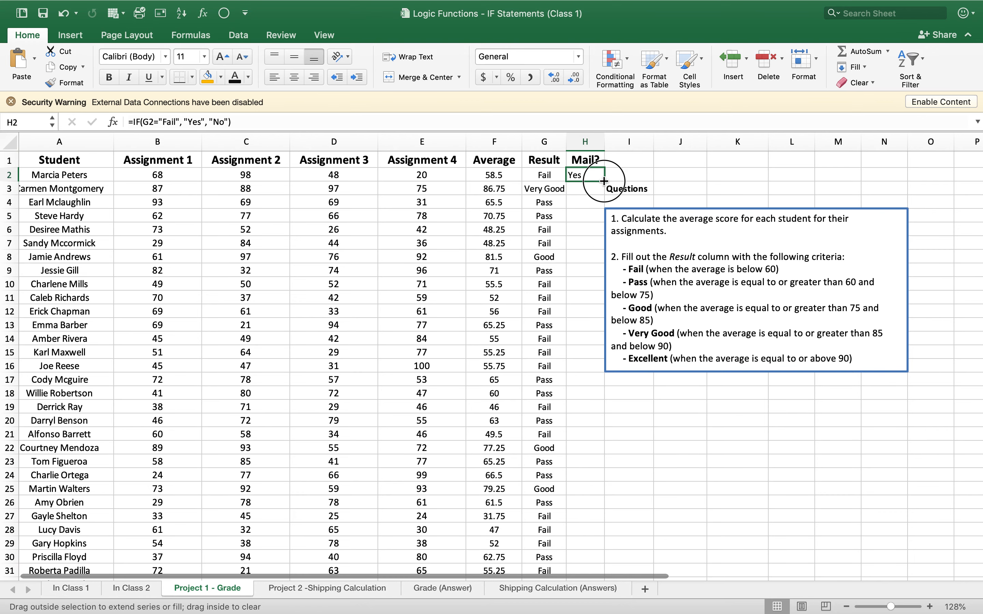
scroll(406, 183, "left", 2)
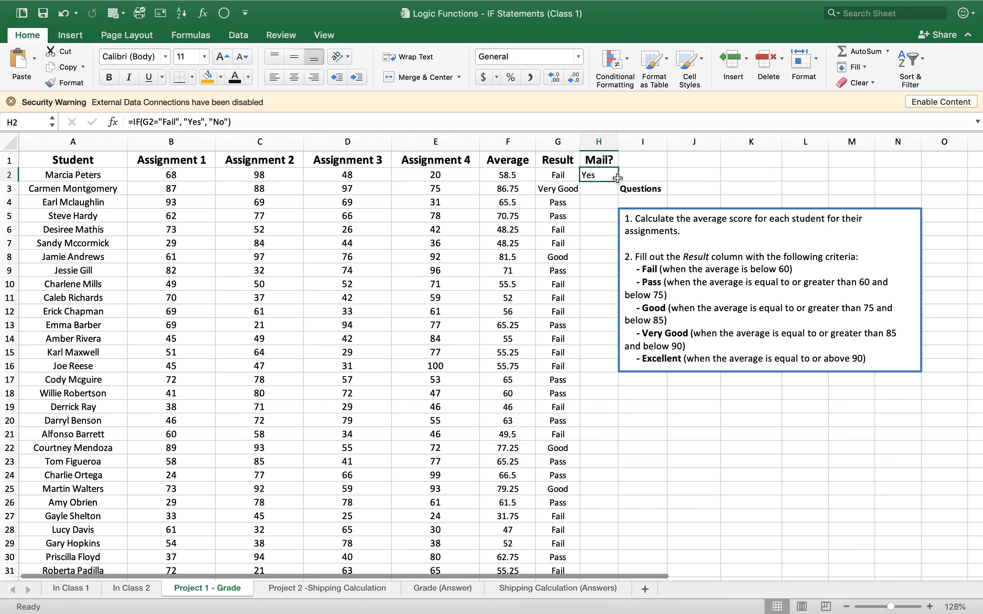
left_click_drag(618, 181, 603, 558)
scroll(650, 403, "up", 15)
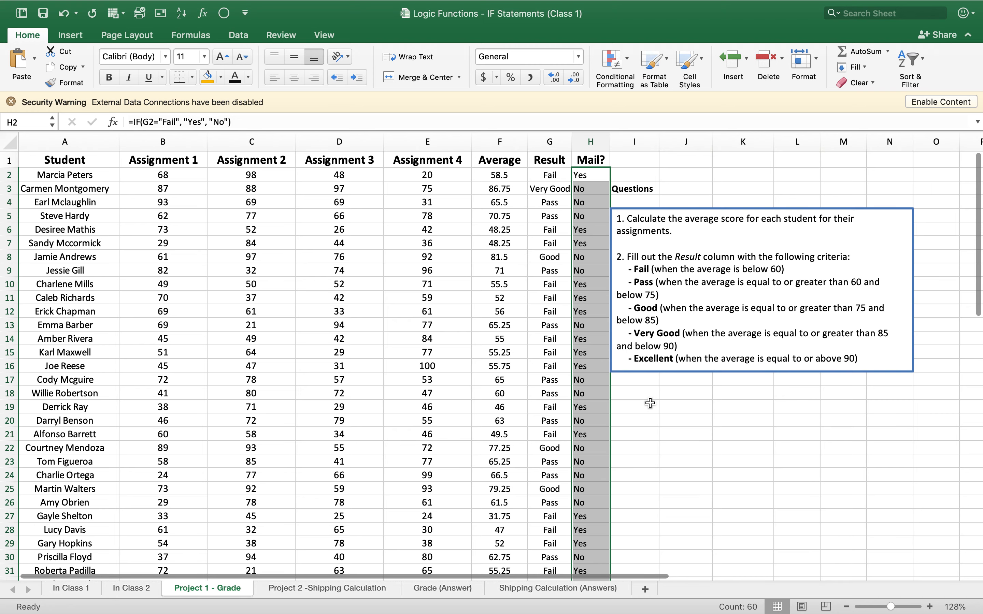
left_click(650, 403)
scroll(666, 404, "right", 3)
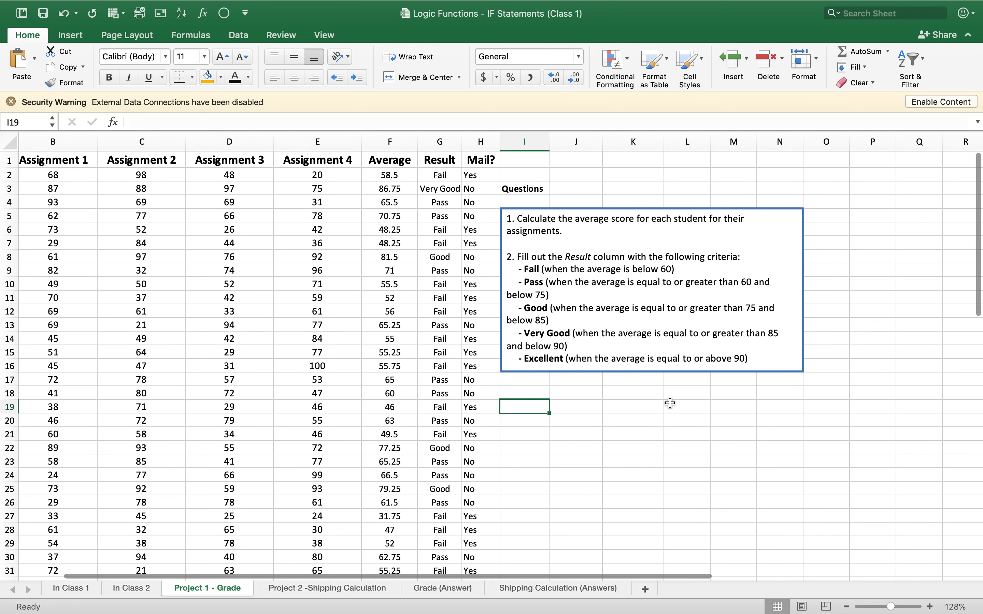
scroll(670, 403, "up", 5)
scroll(671, 401, "left", 10)
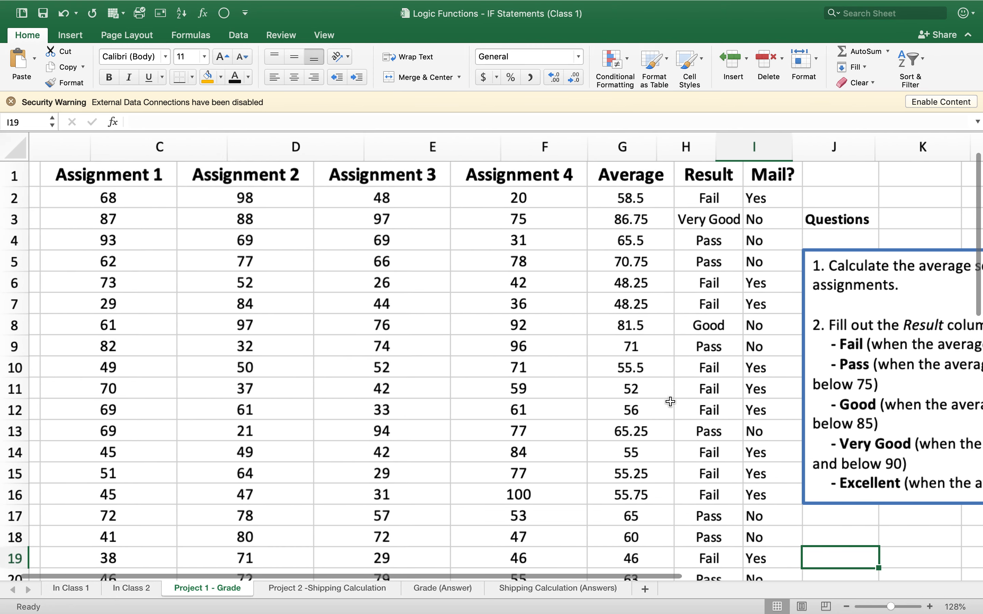
scroll(672, 406, "up", 5)
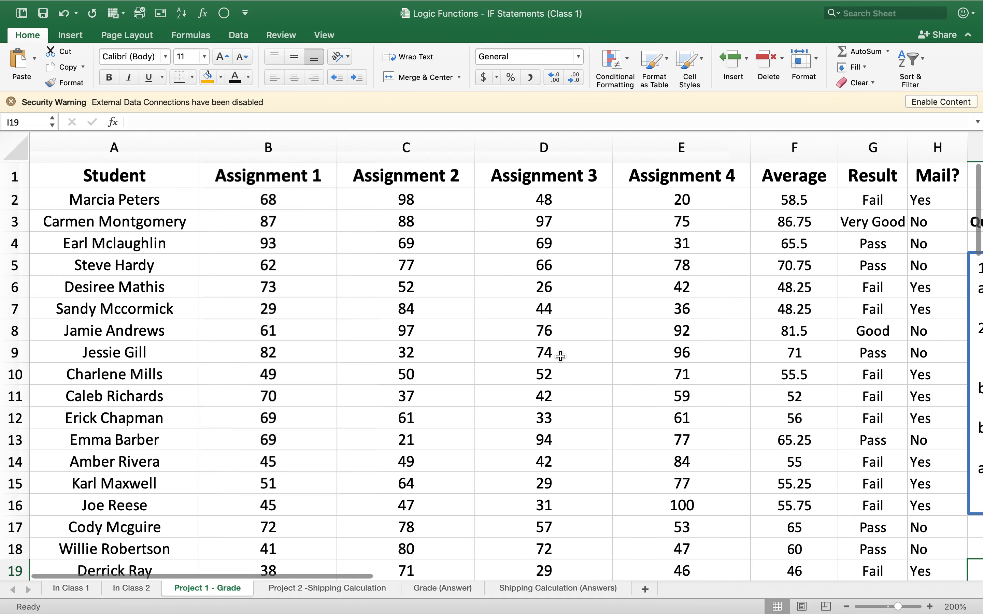
scroll(560, 355, "down", 5)
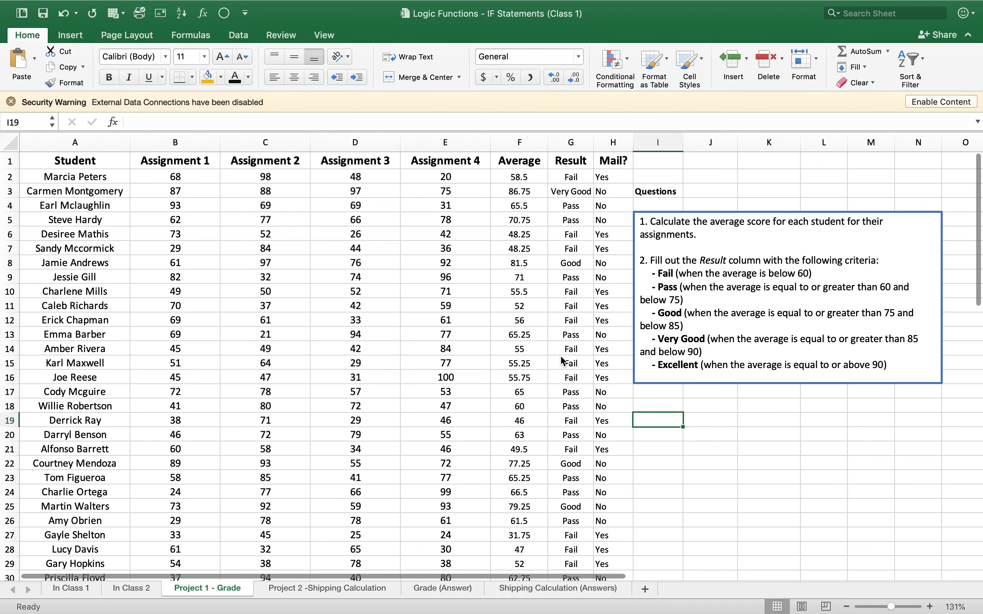